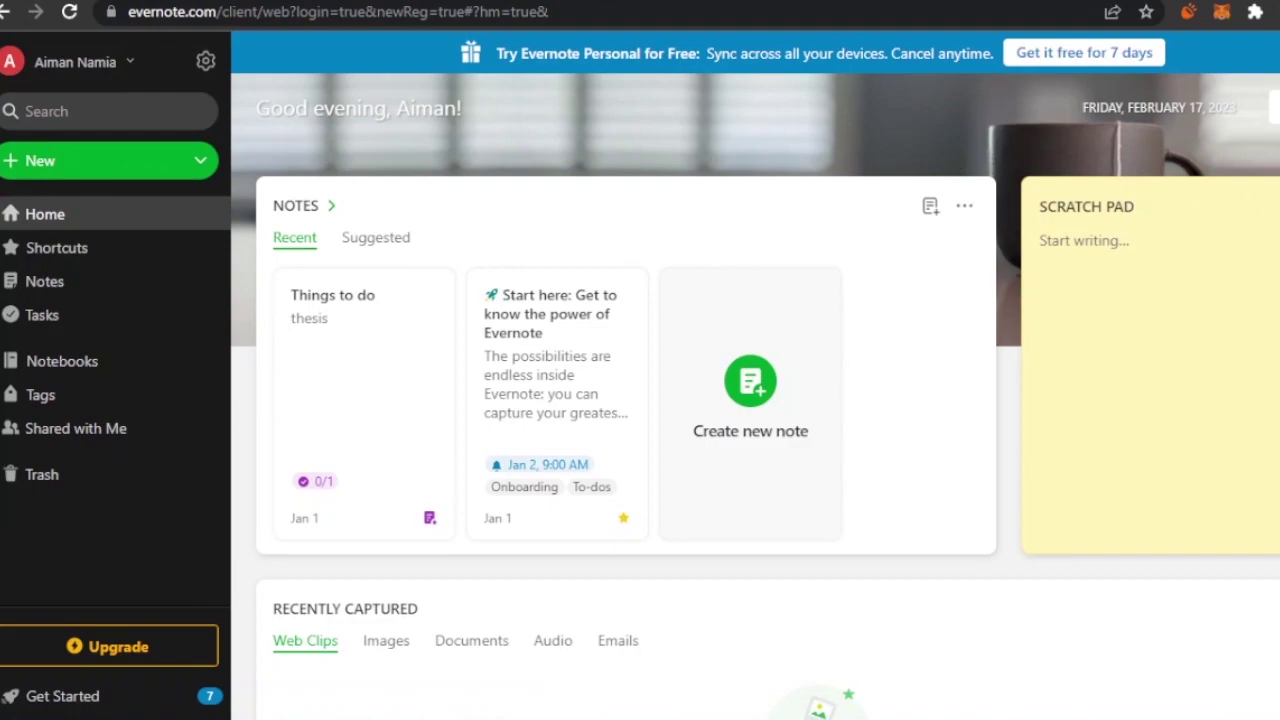
scroll(640, 400, "up", 3)
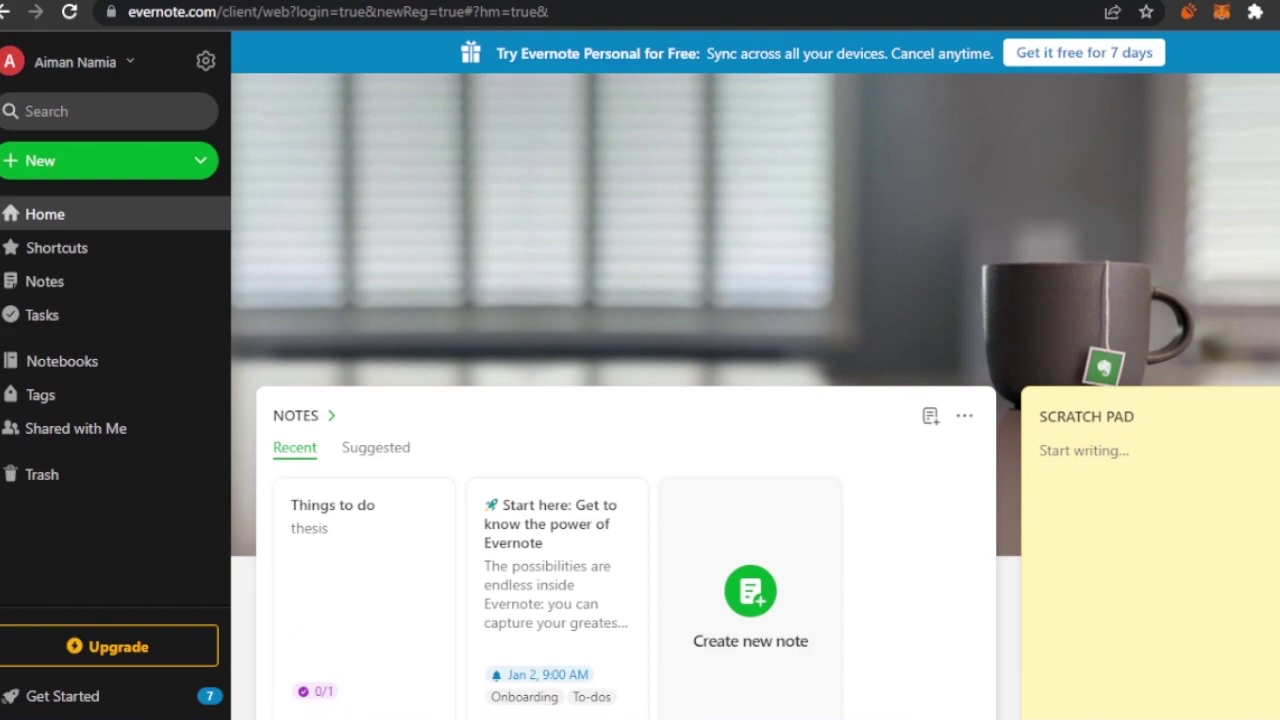
scroll(640, 400, "down", 6)
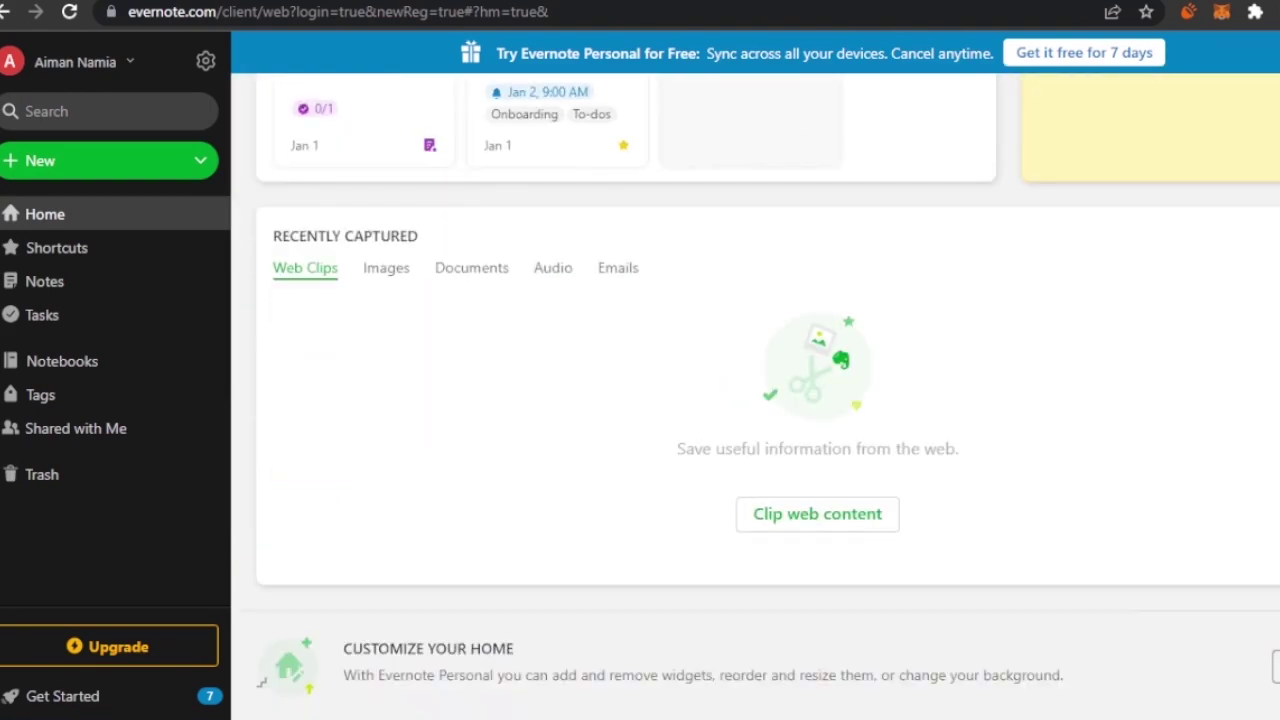
scroll(640, 400, "up", 4)
scroll(640, 400, "down", 2)
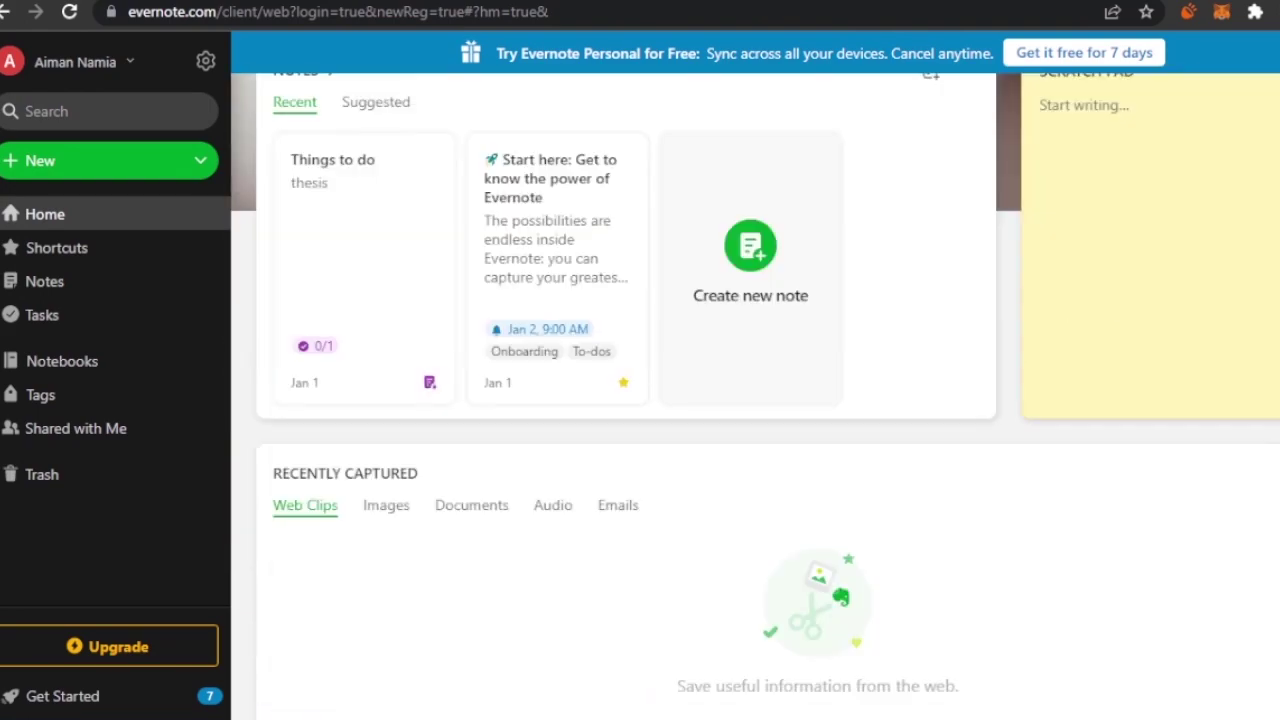
scroll(640, 400, "up", 2)
scroll(640, 400, "up", 2)
scroll(640, 400, "down", 2)
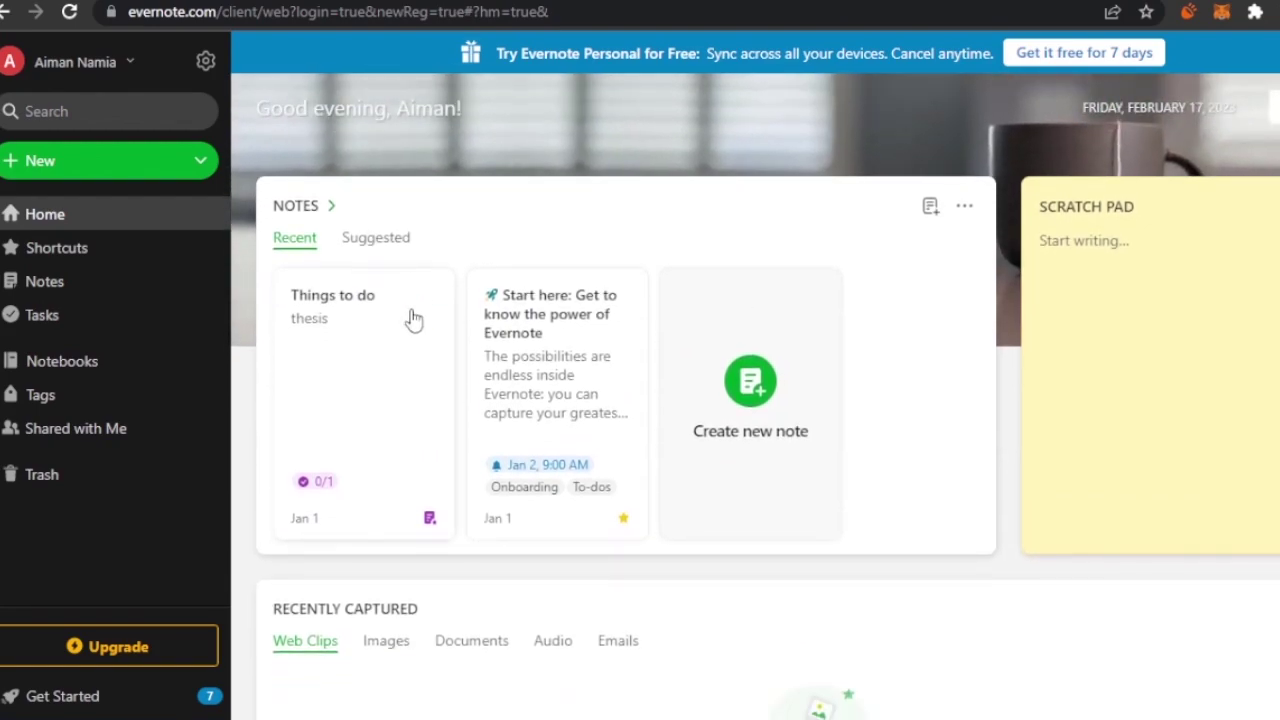
Create a new Sketch note from the New dropdown, then return to Home.
left_click(202, 175)
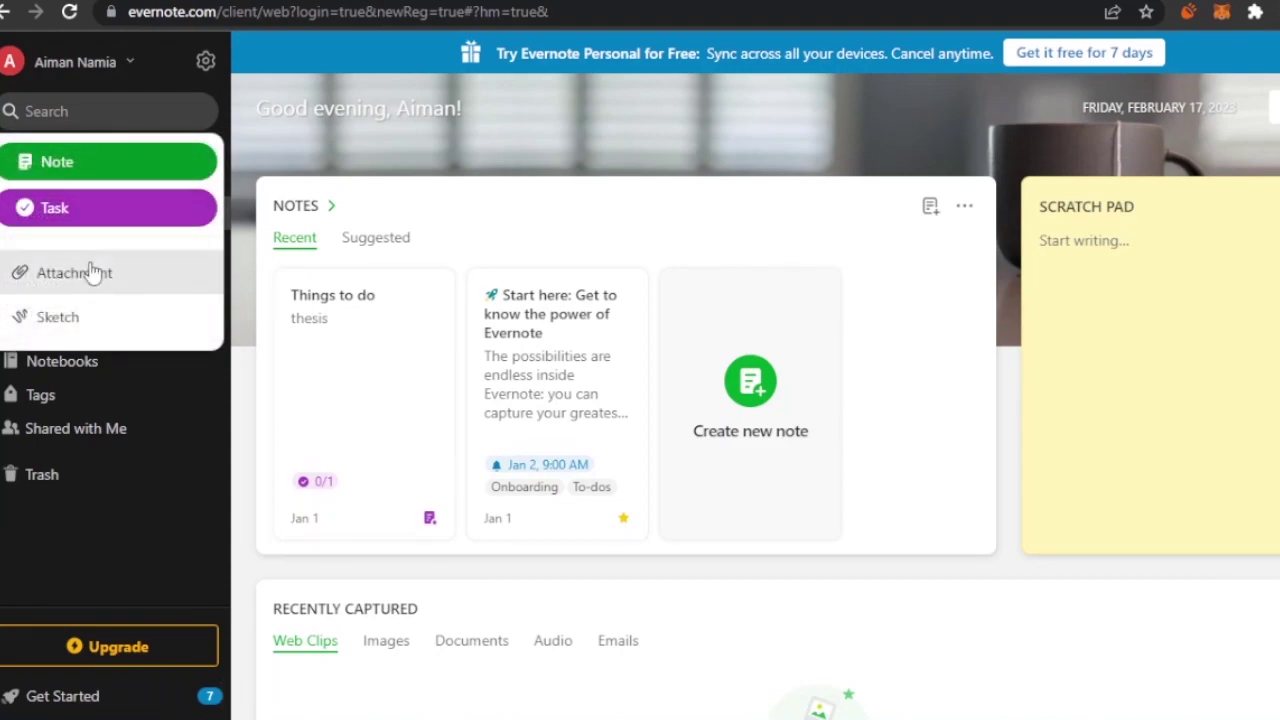
left_click(100, 324)
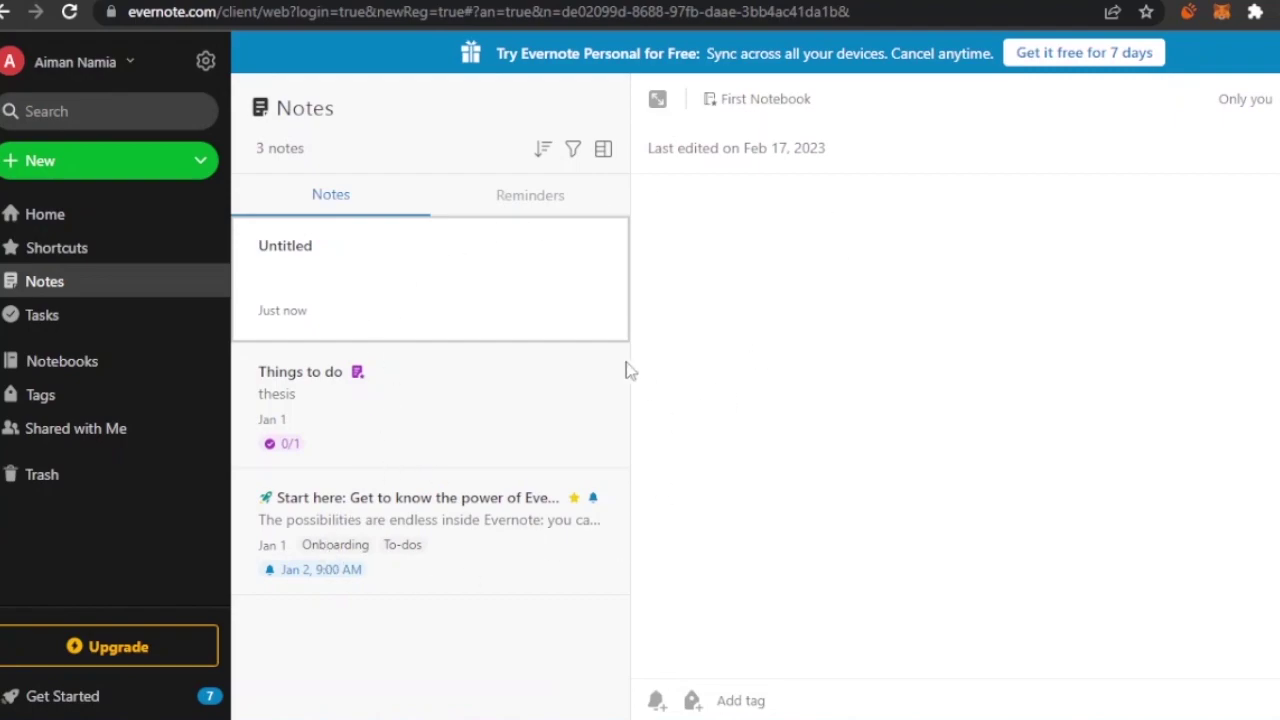
left_click(45, 216)
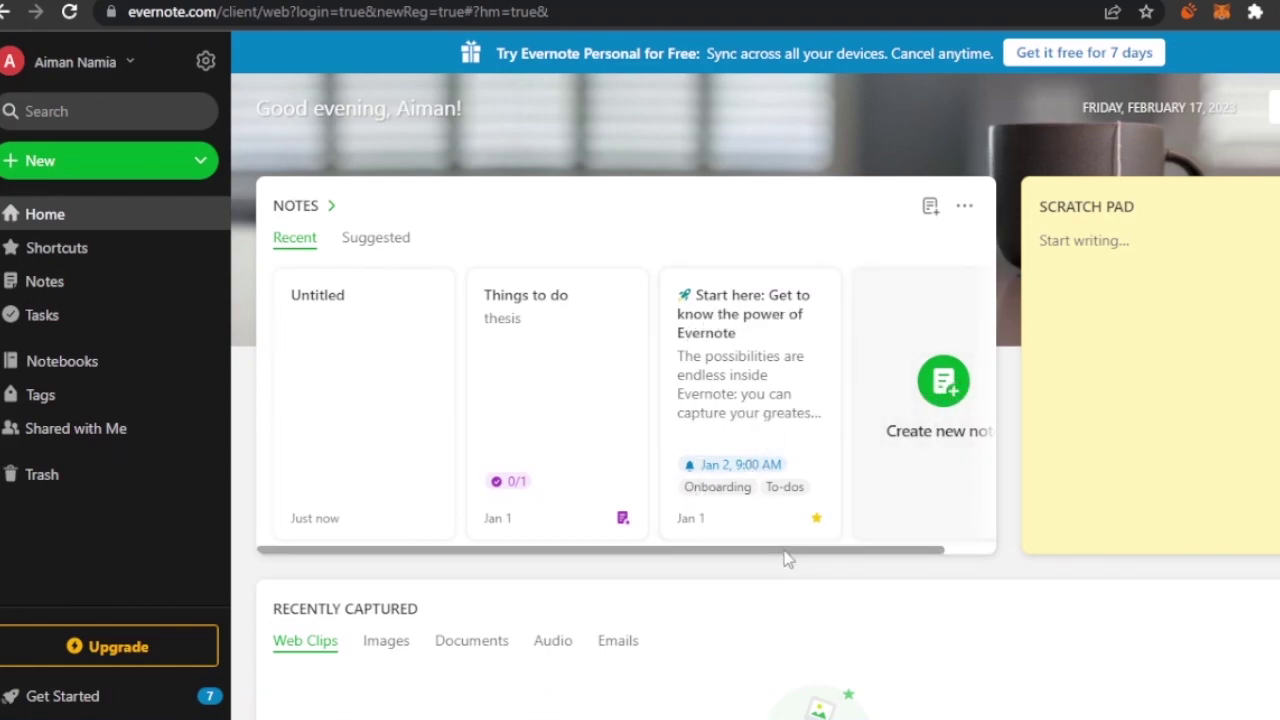
Switch the Home Notes widget to Suggested and click into the Scratch Pad.
scroll(786, 558, "right", 2)
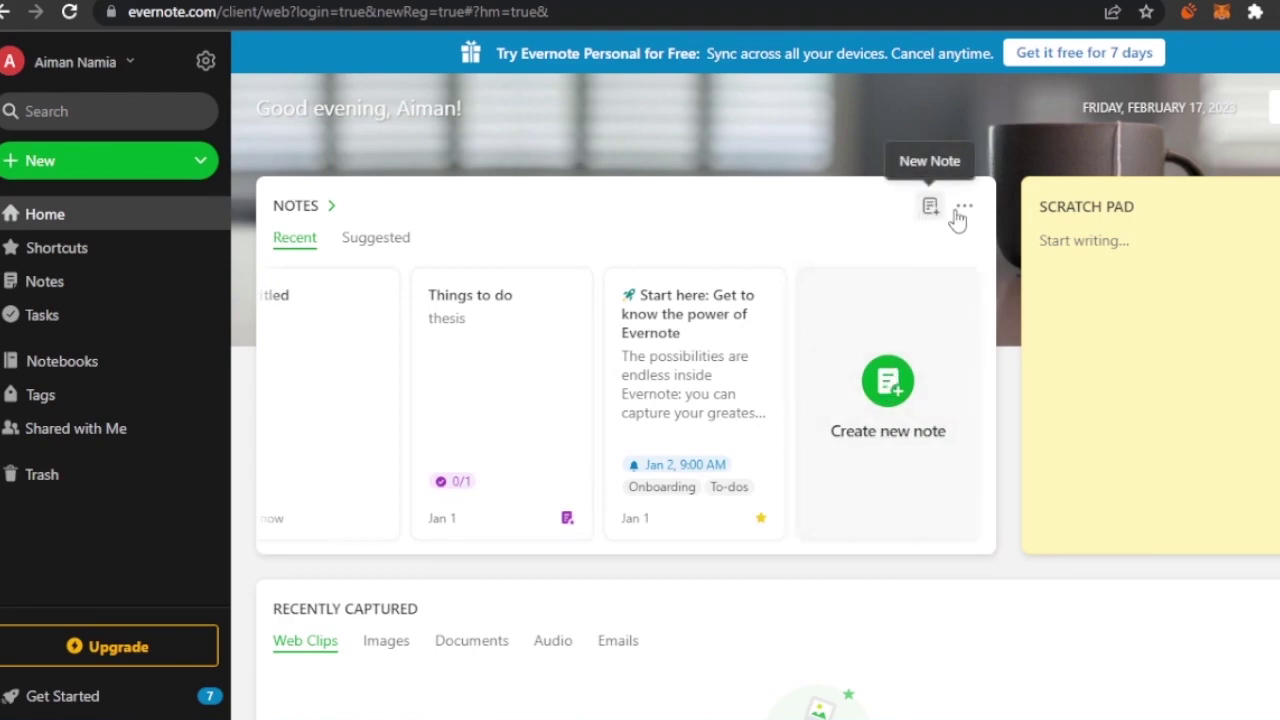
left_click(395, 242)
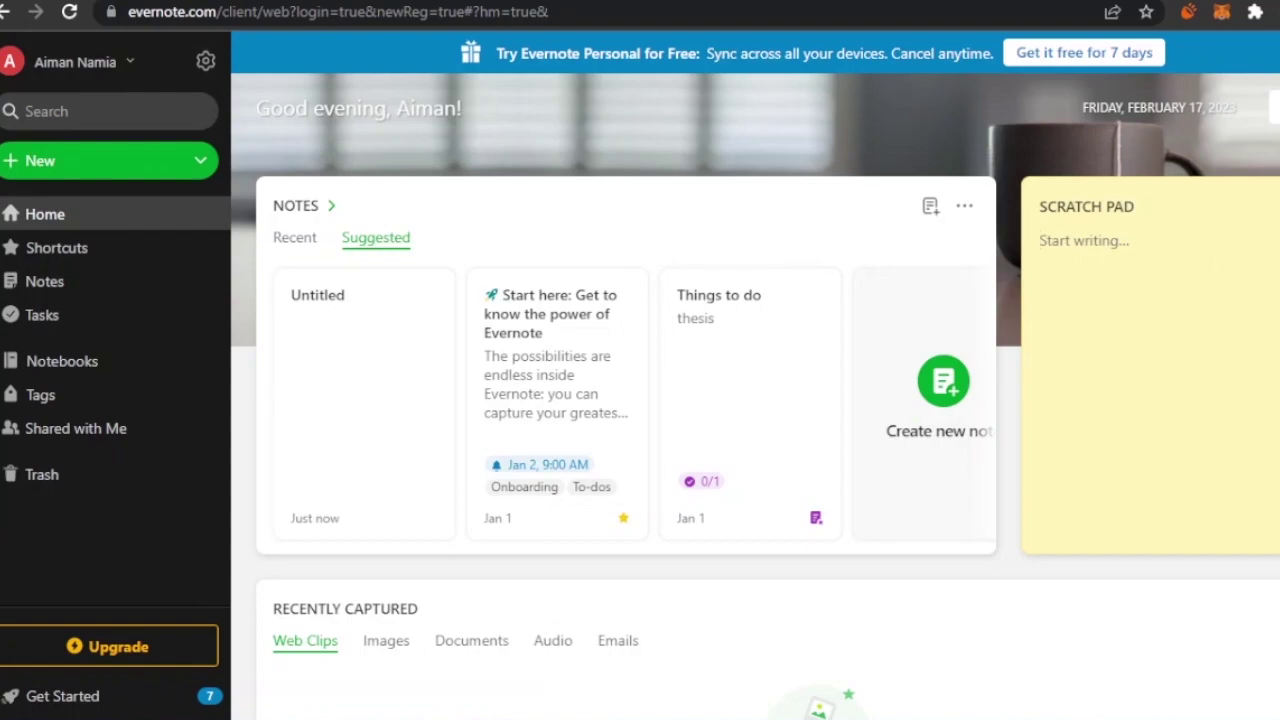
scroll(640, 400, "up", 3)
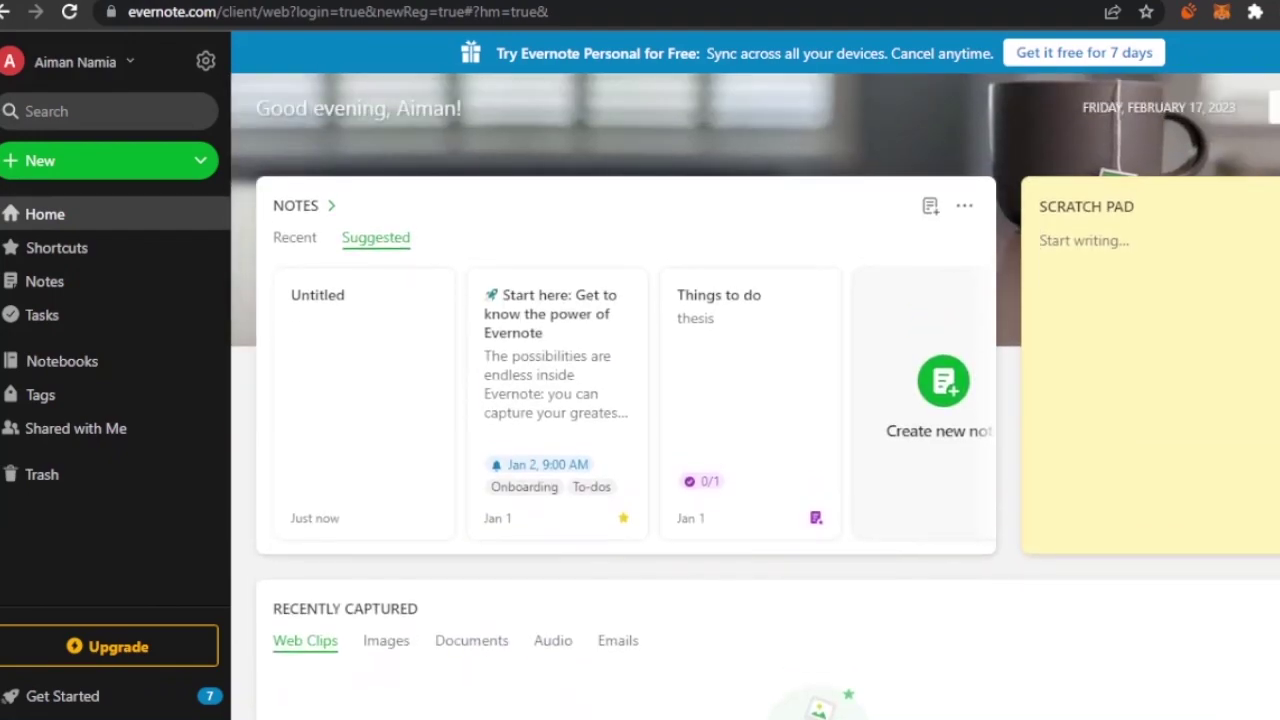
left_click(1039, 240)
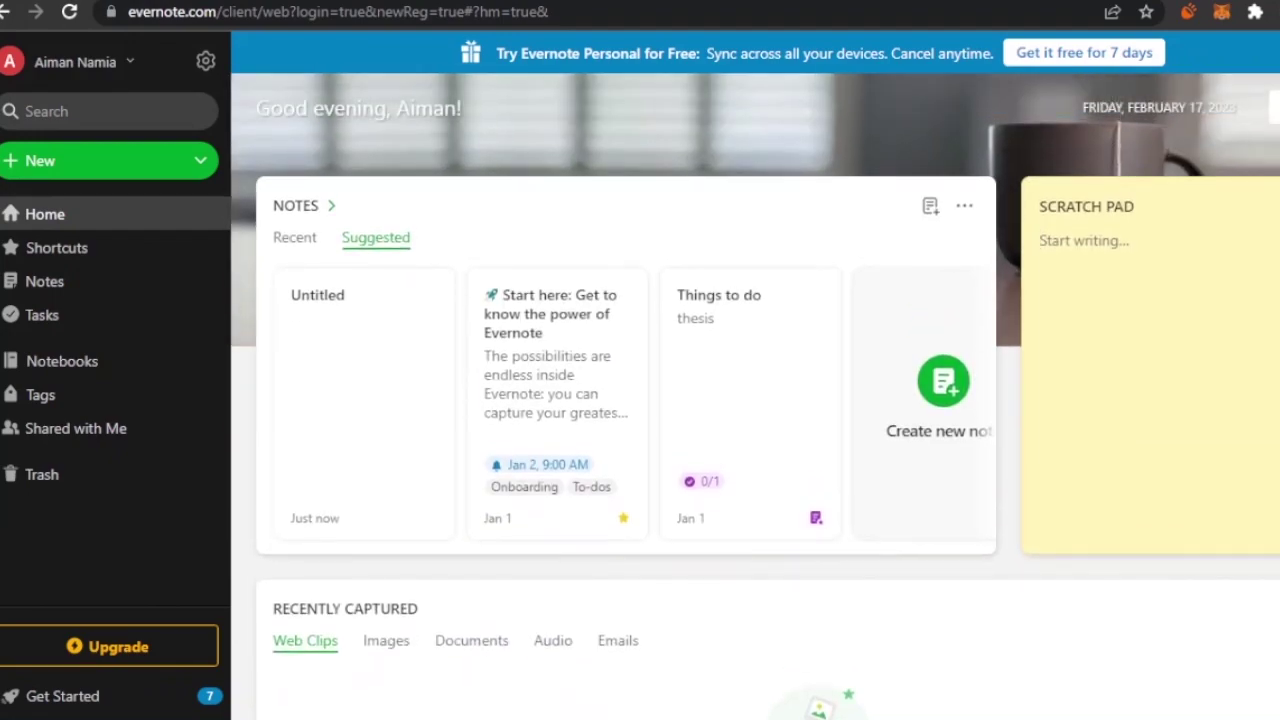
scroll(1134, 346, "down", 1)
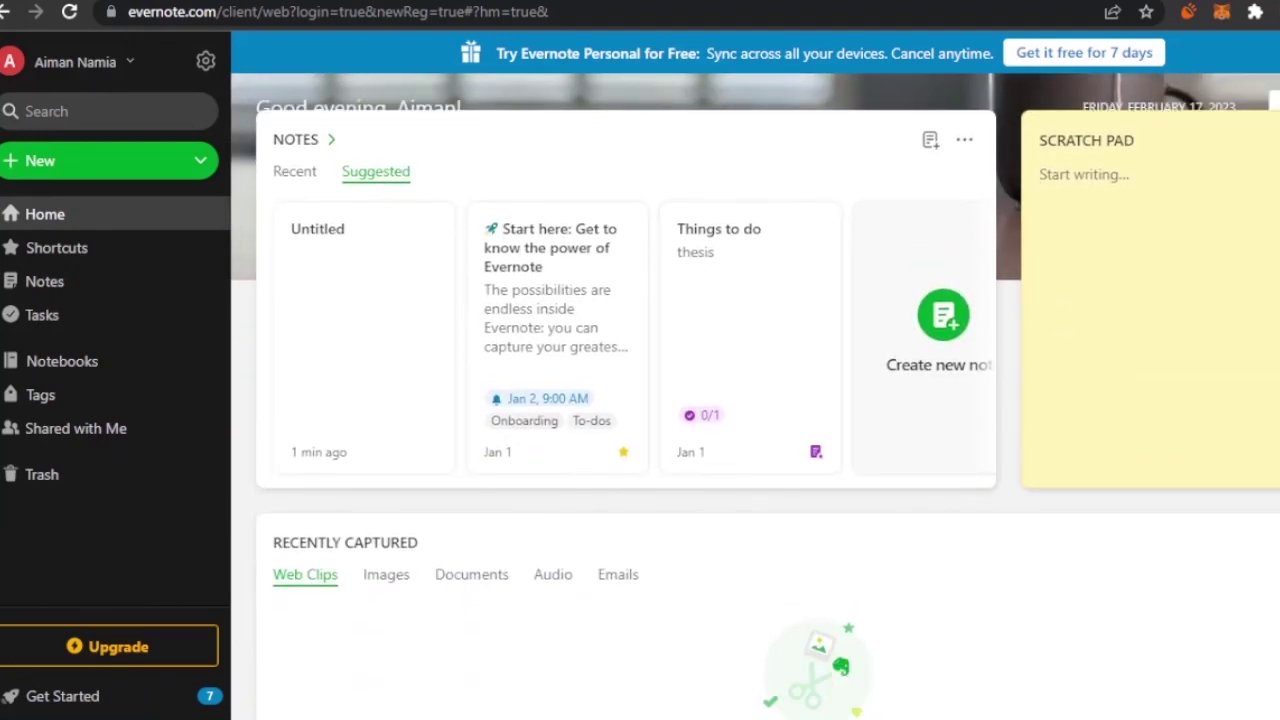
scroll(937, 437, "down", 3)
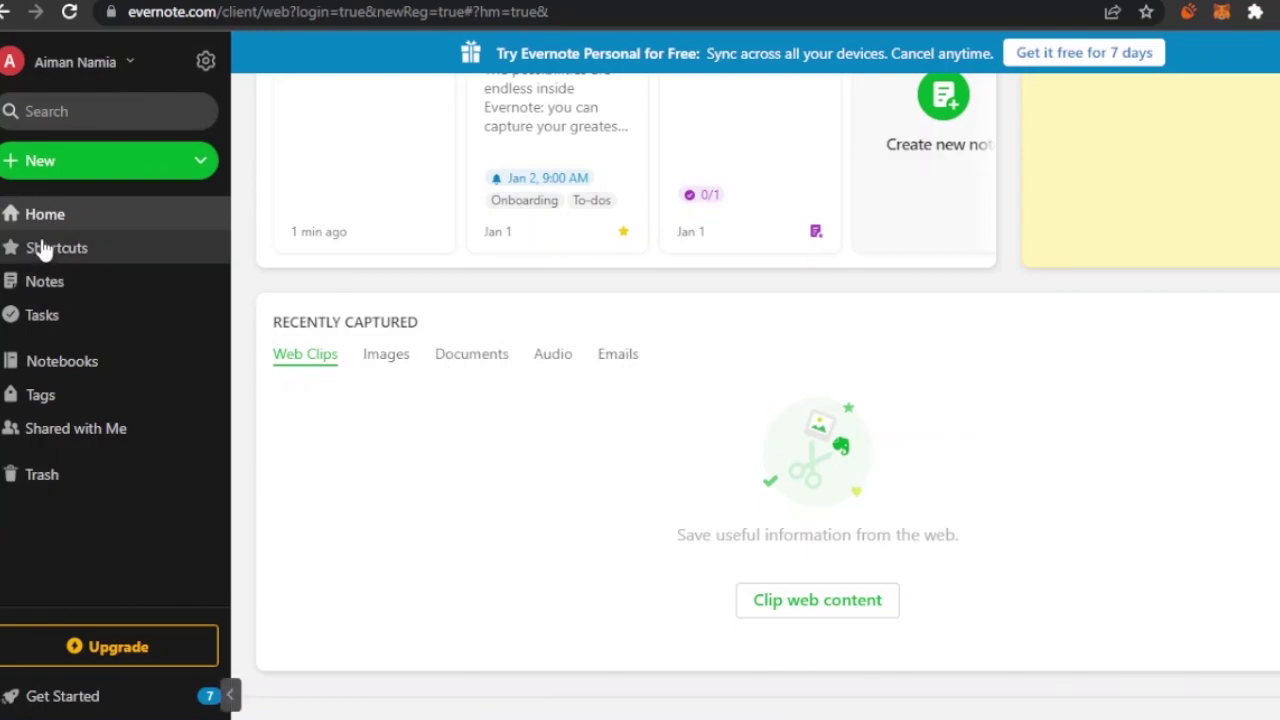
Browse the Tasks, Notebooks, Tags, Shared with Me and Notes views in turn.
left_click(84, 330)
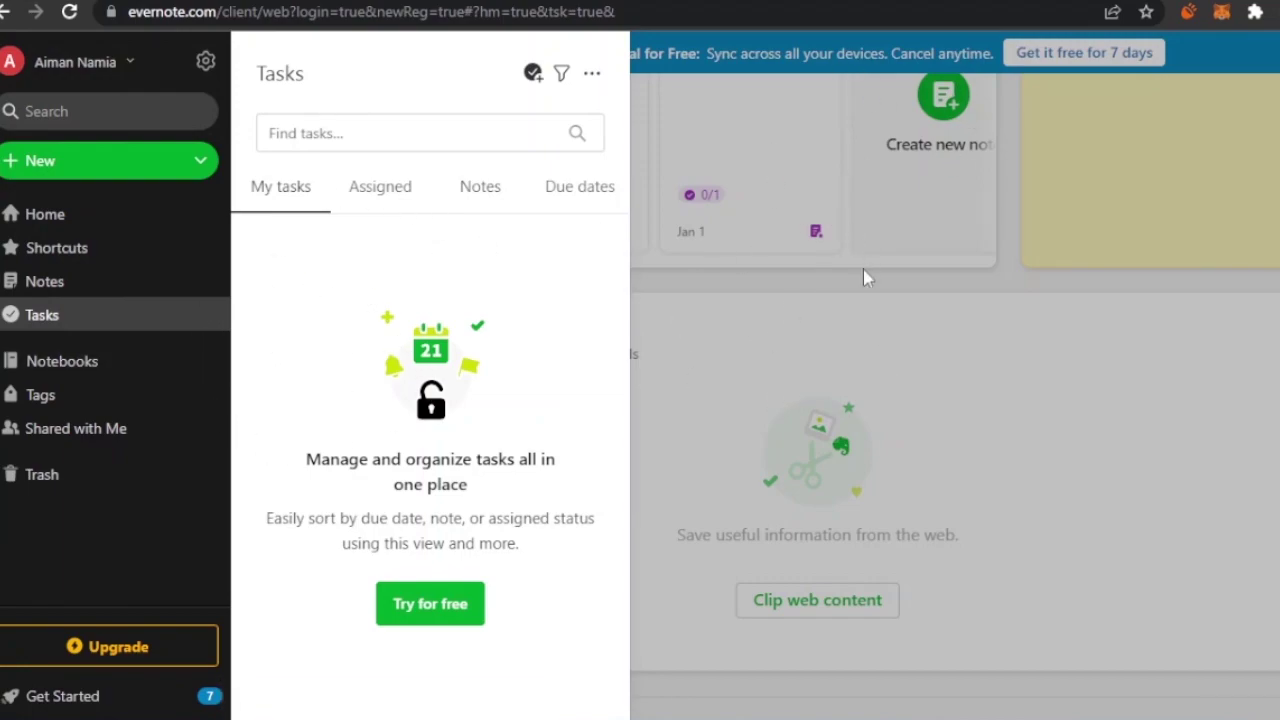
left_click(59, 364)
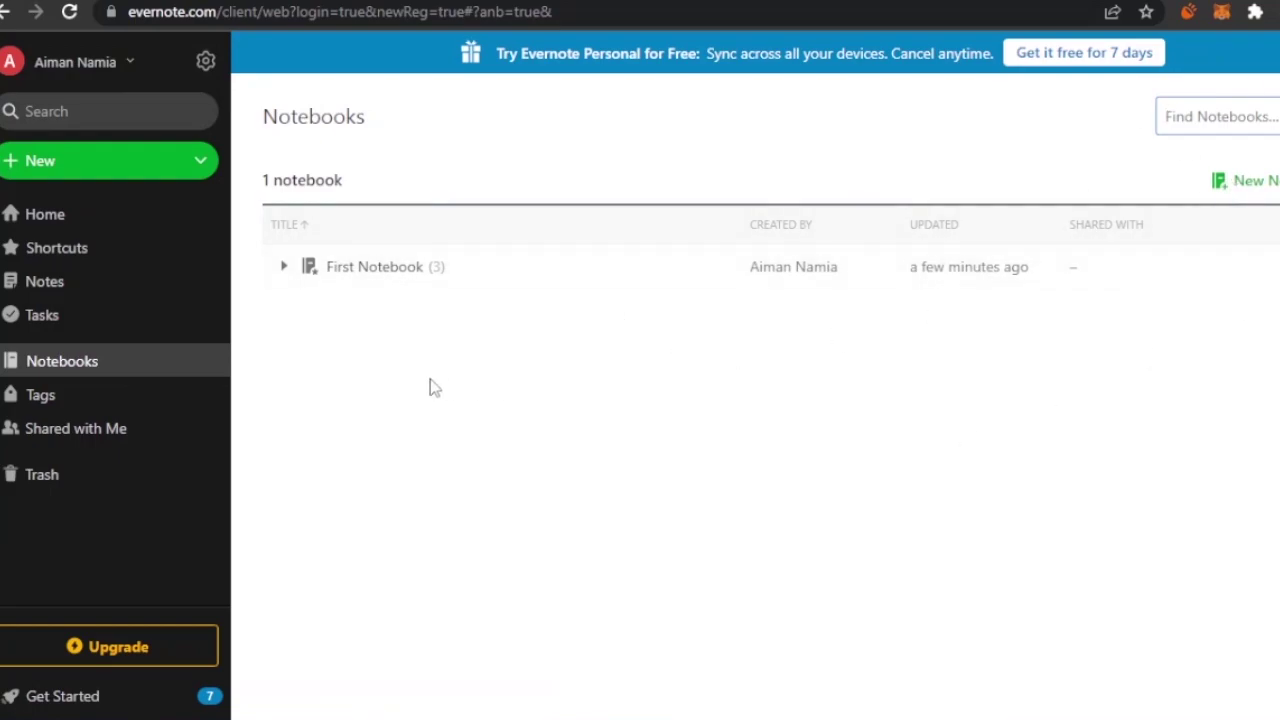
left_click(57, 415)
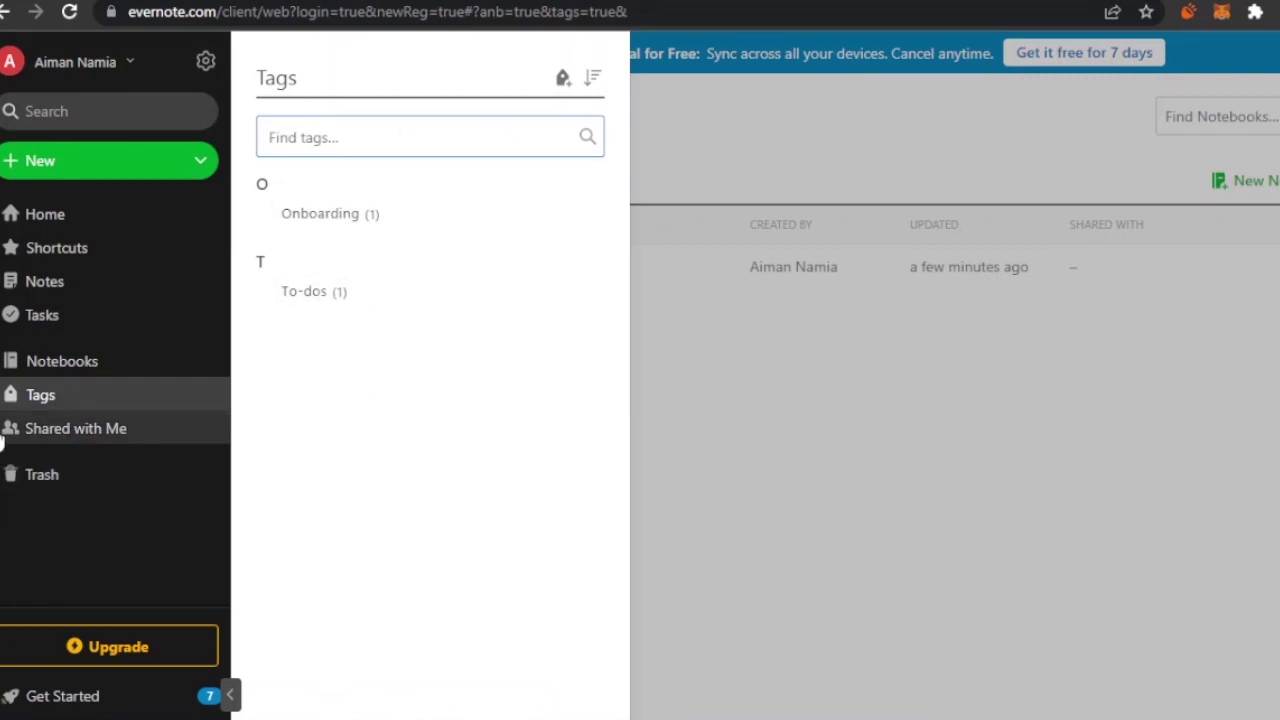
left_click(42, 443)
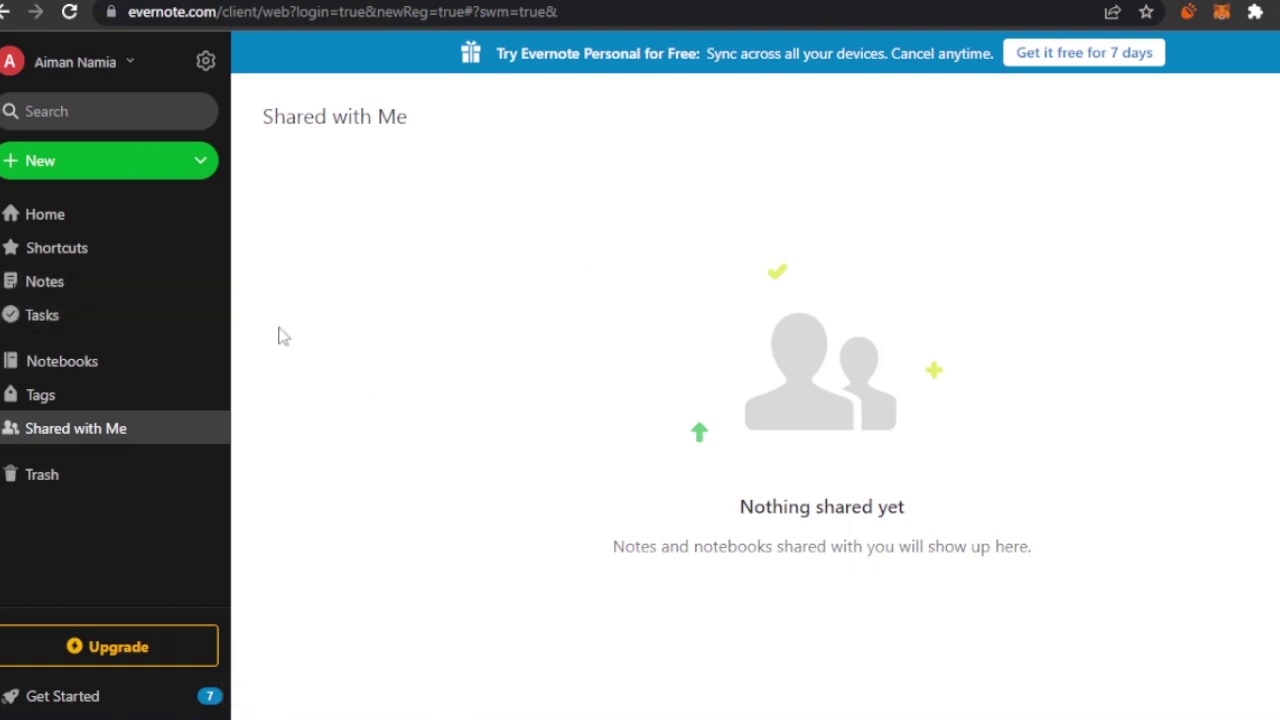
left_click(88, 283)
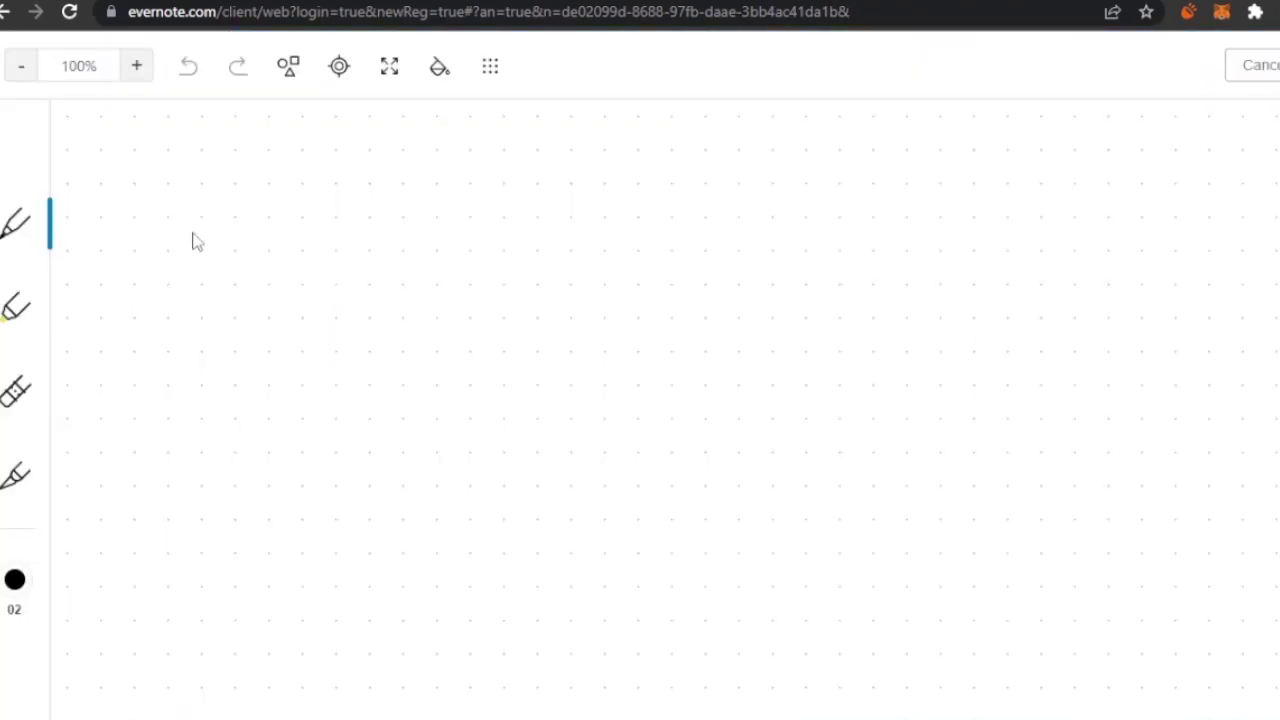
Draw a looping pen stroke with vertical lines and a diagonal crossbar on the canvas.
mouse_move(257, 240)
left_mouse_down()
mouse_move(520, 469)
mouse_move(771, 289)
mouse_move(908, 288)
left_mouse_up()
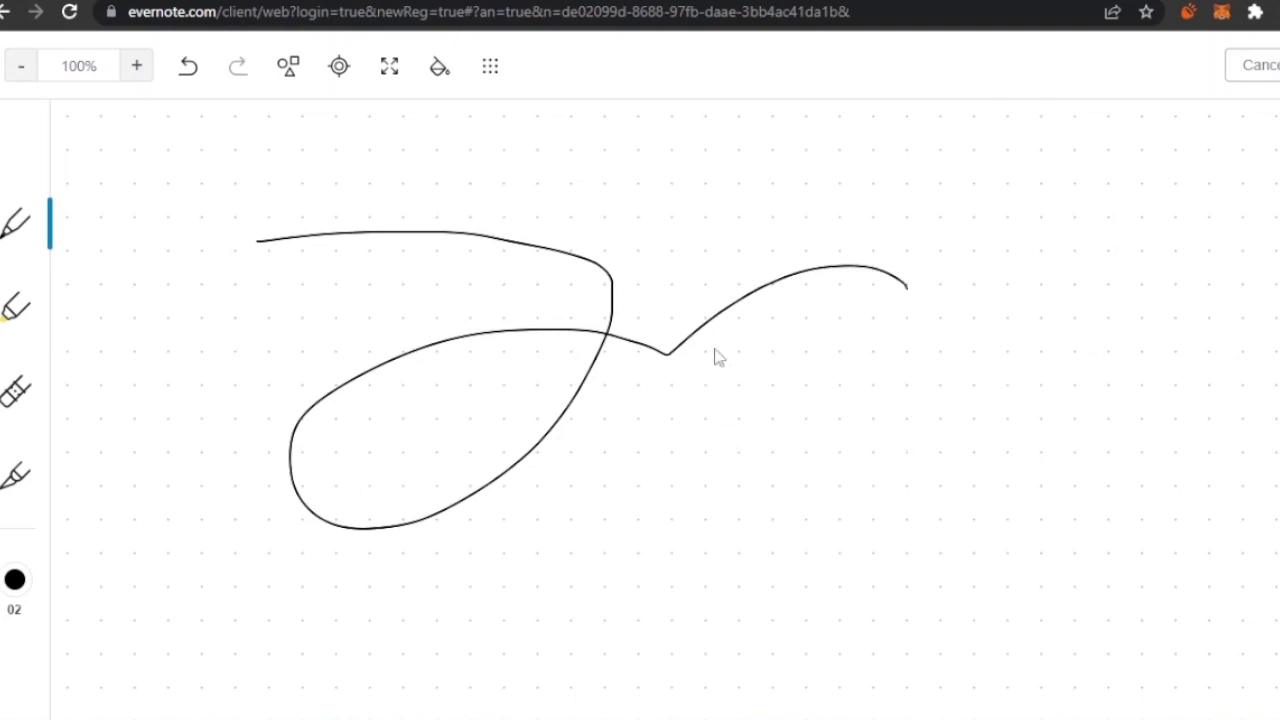
left_click_drag(711, 270, 745, 436)
left_click_drag(782, 256, 787, 270)
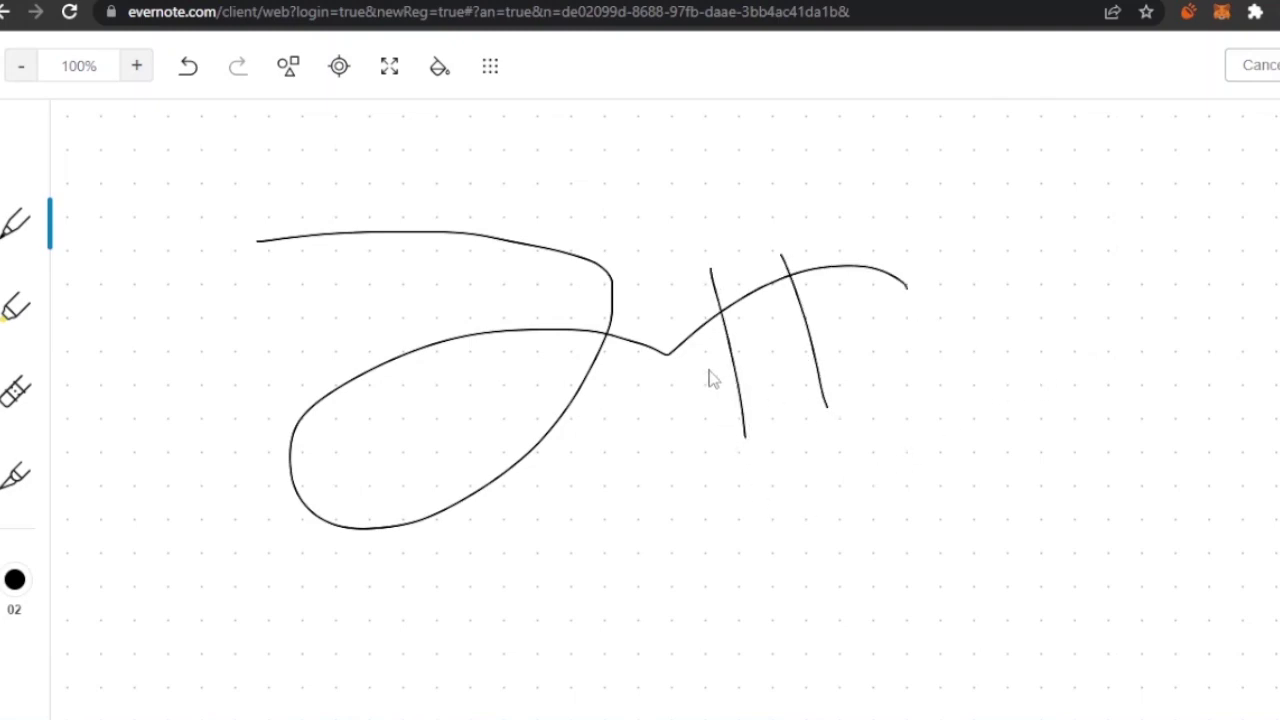
left_click_drag(709, 370, 831, 326)
mouse_move(859, 242)
left_mouse_down()
mouse_move(881, 332)
mouse_move(931, 251)
mouse_move(988, 356)
left_mouse_up()
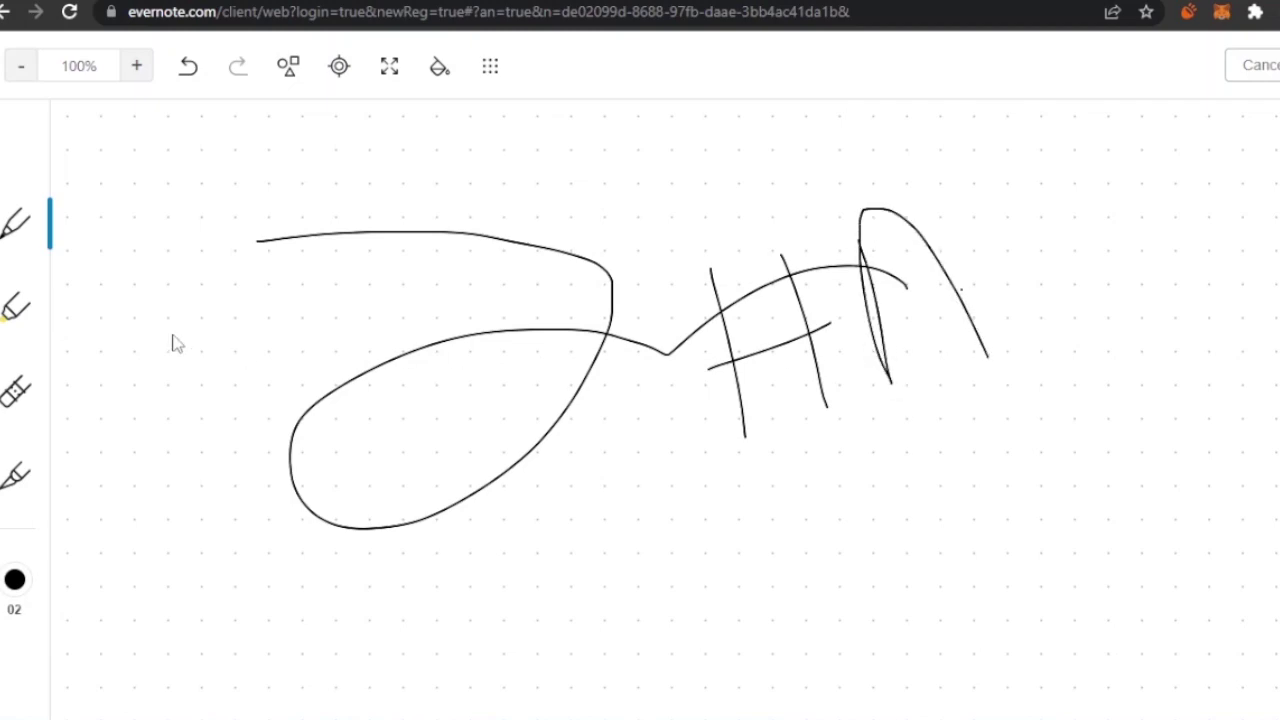
Add yellow highlighter strokes over the left side of the loop.
left_click(8, 308)
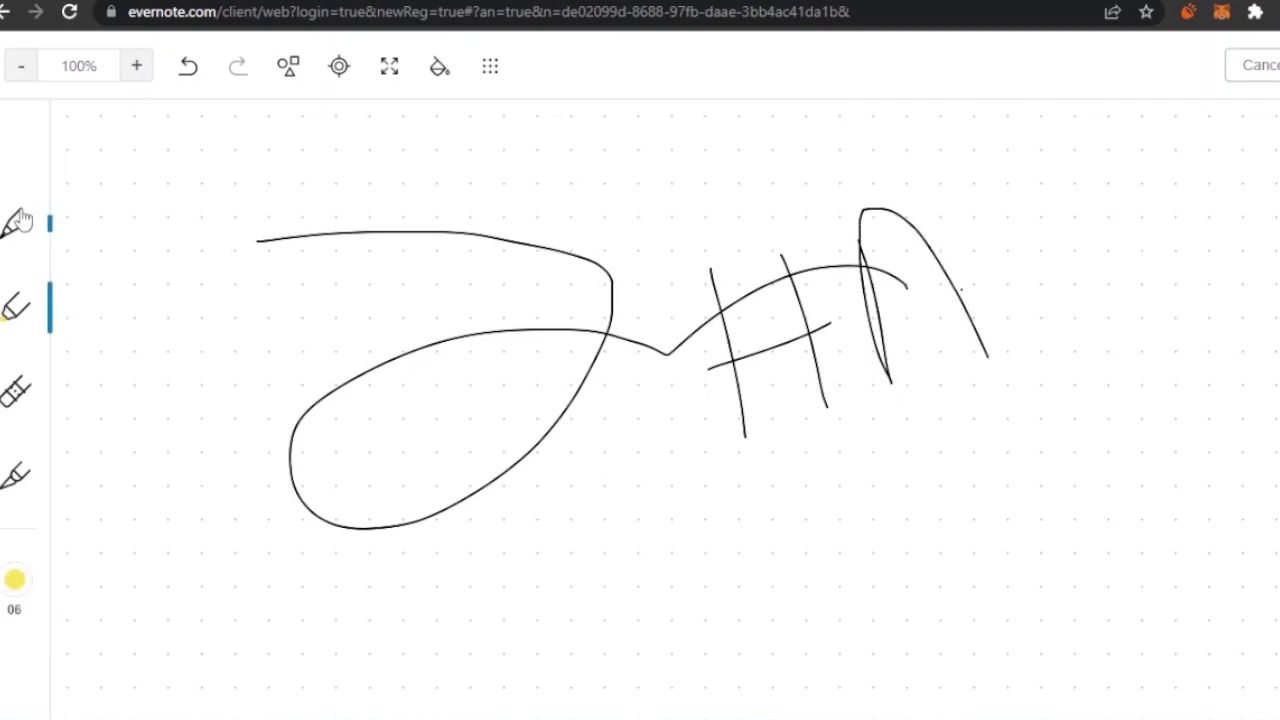
mouse_move(122, 276)
left_mouse_down()
mouse_move(314, 417)
mouse_move(345, 202)
left_mouse_up()
left_click_drag(385, 283, 220, 497)
Erase parts of the strokes, then lasso-select the loop and hatch strokes.
left_click(20, 398)
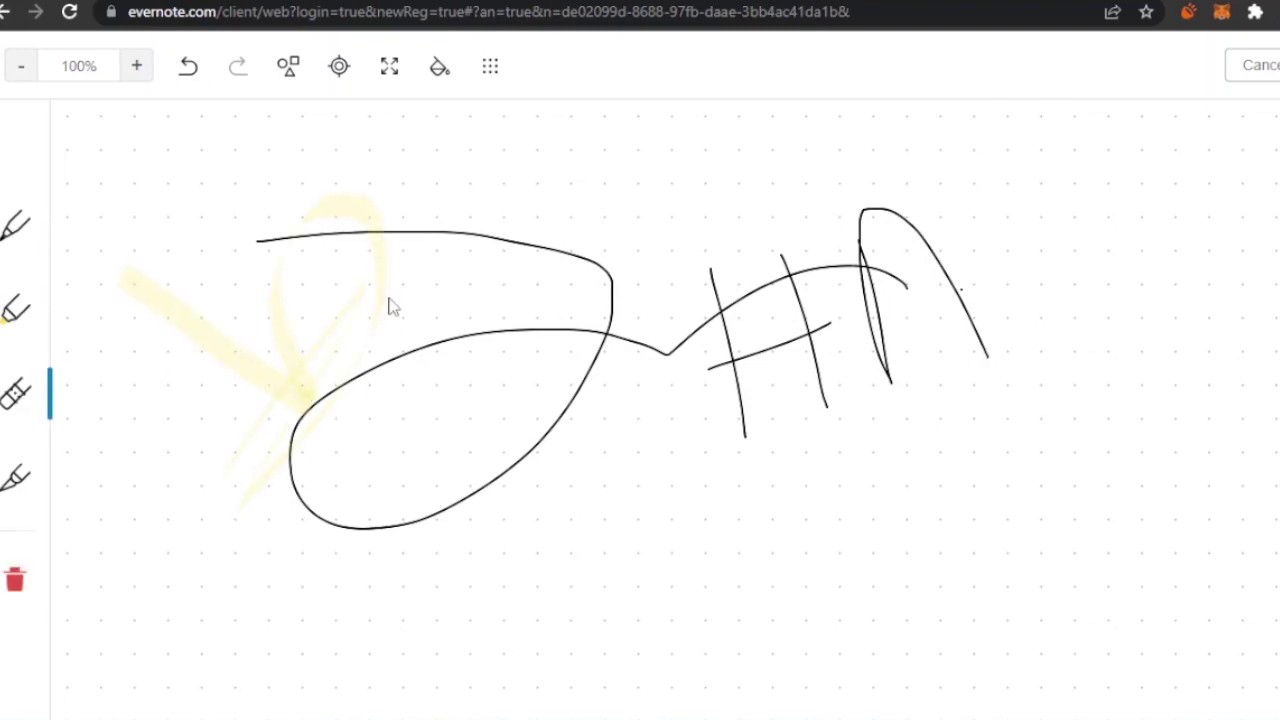
mouse_move(389, 303)
left_mouse_down()
mouse_move(349, 346)
mouse_move(137, 400)
mouse_move(422, 403)
left_mouse_up()
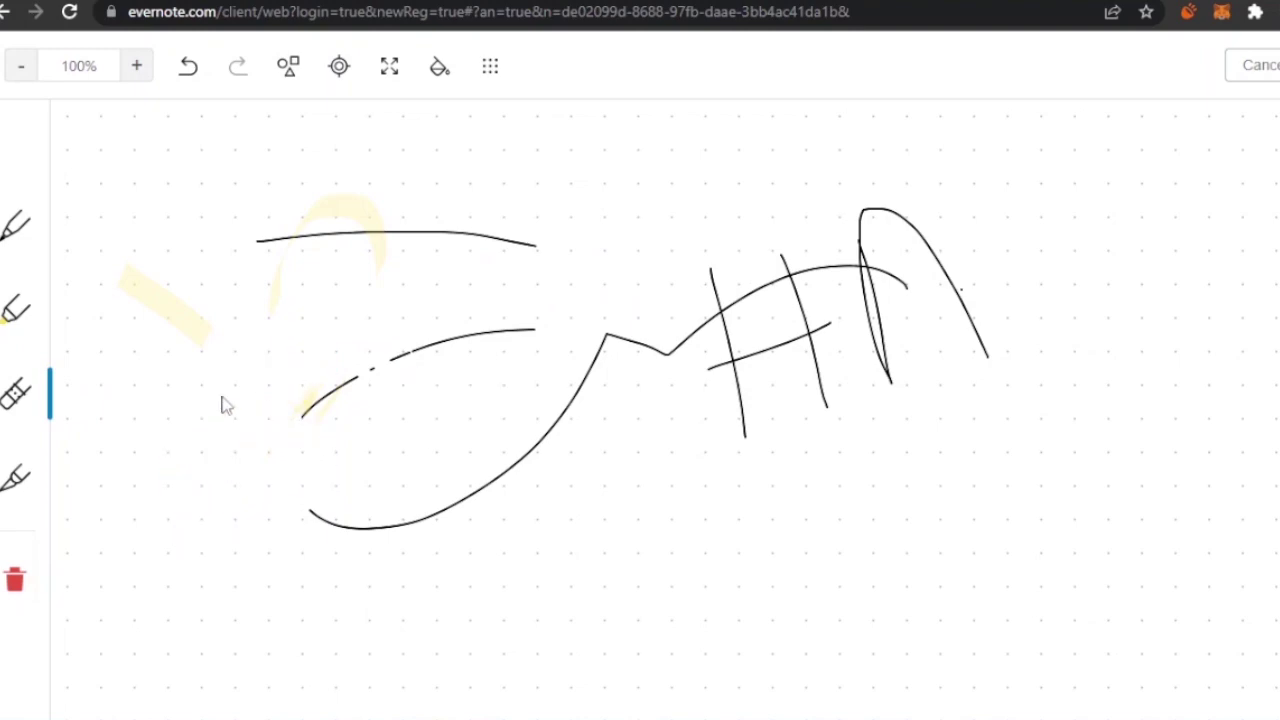
left_click(15, 478)
mouse_move(101, 406)
left_mouse_down()
mouse_move(505, 283)
mouse_move(246, 488)
left_mouse_up()
left_click_drag(755, 506, 1143, 290)
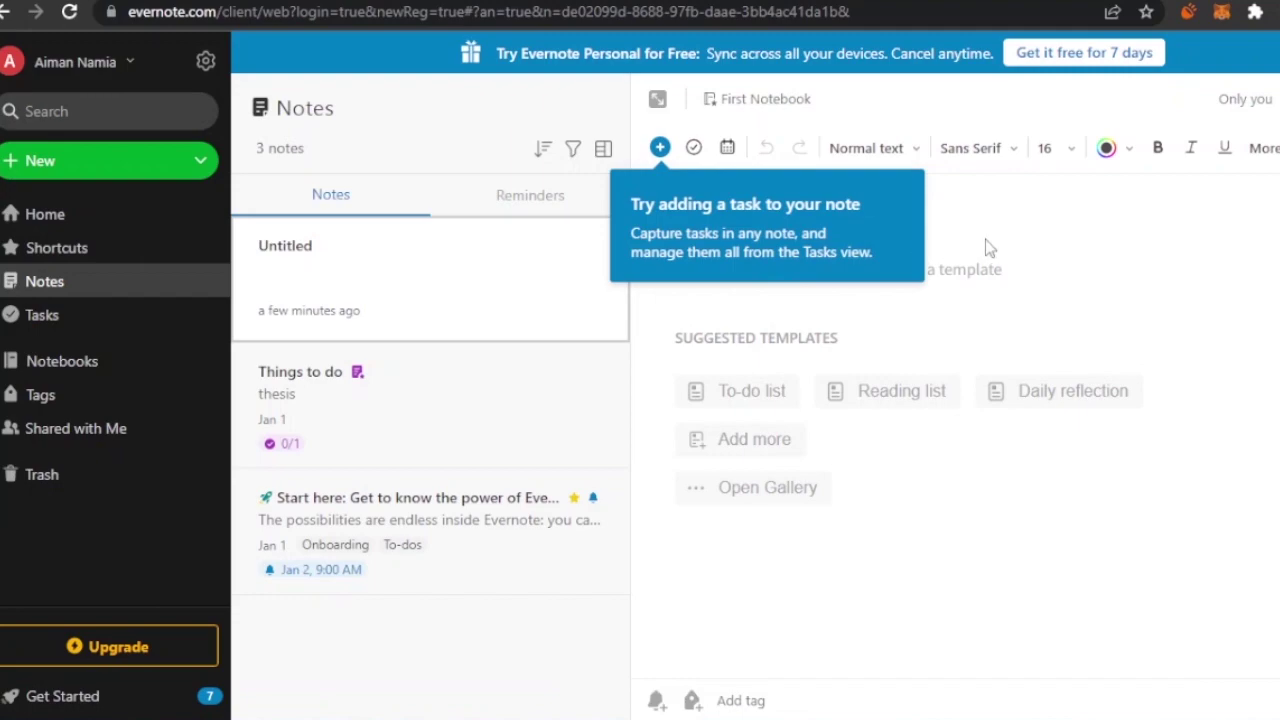
Dismiss the task-adding tip and click into the untitled note's body.
left_click(800, 245)
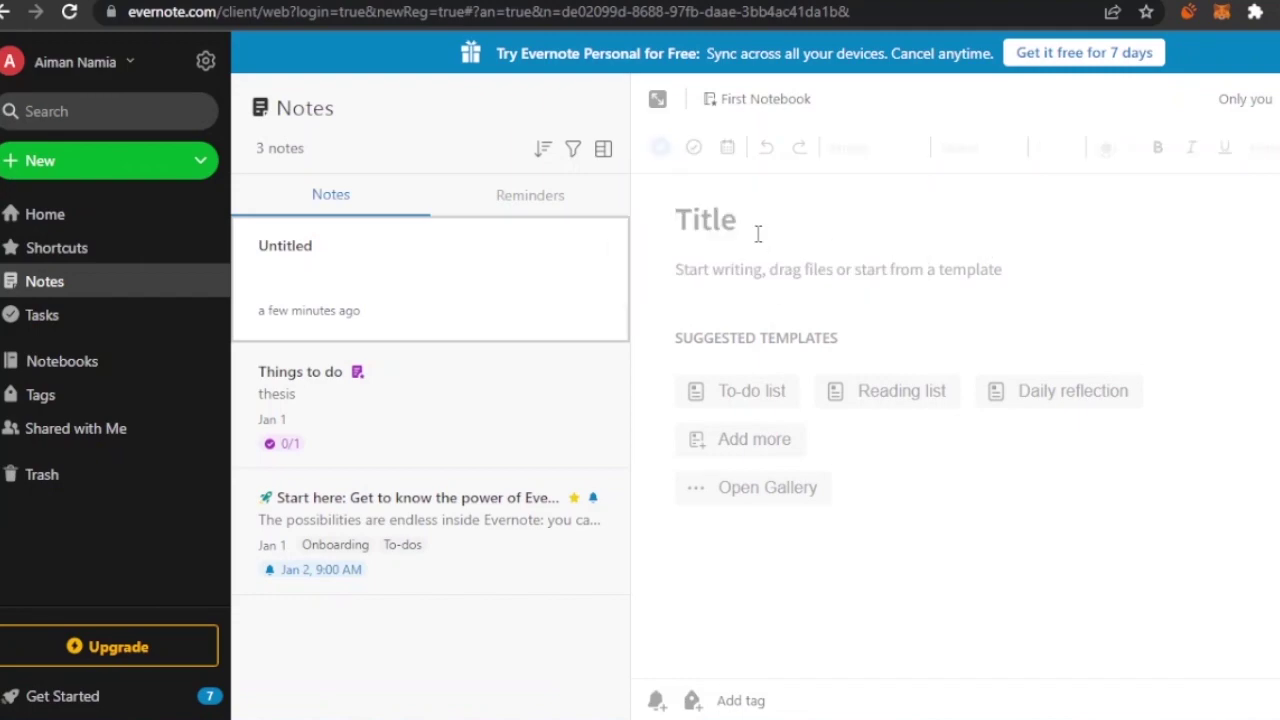
left_click(789, 267)
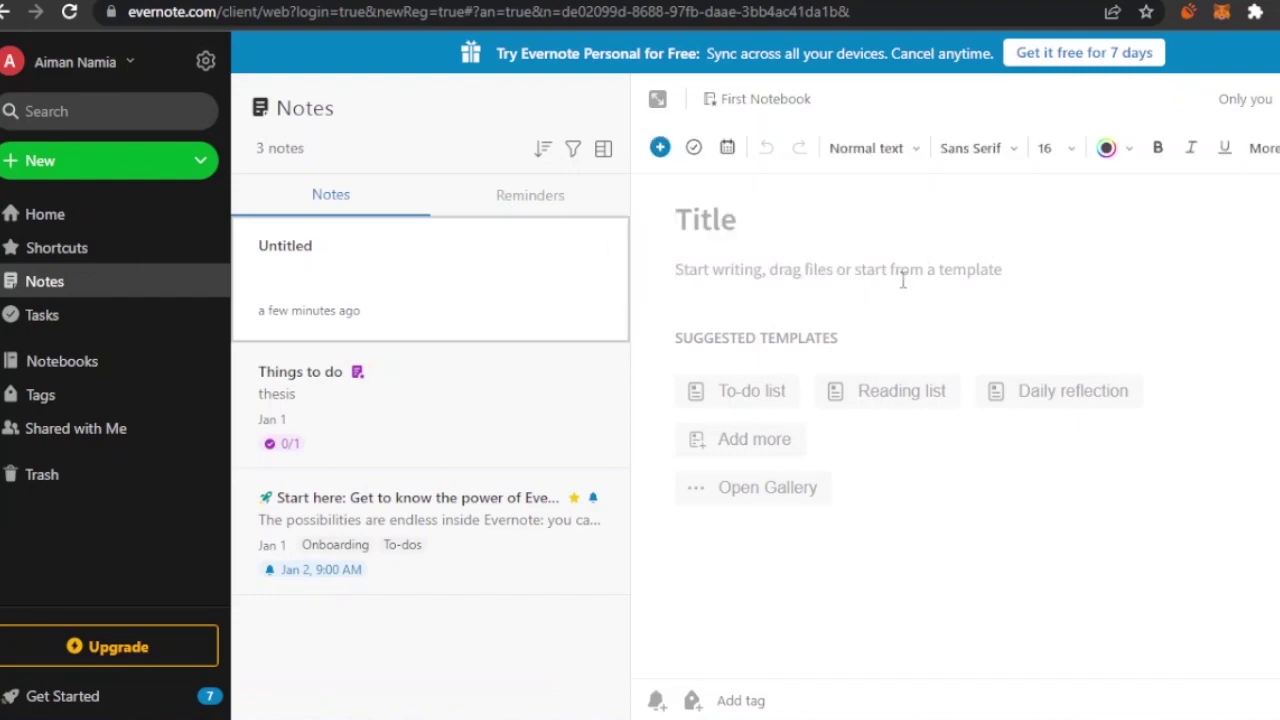
mouse_move(729, 405)
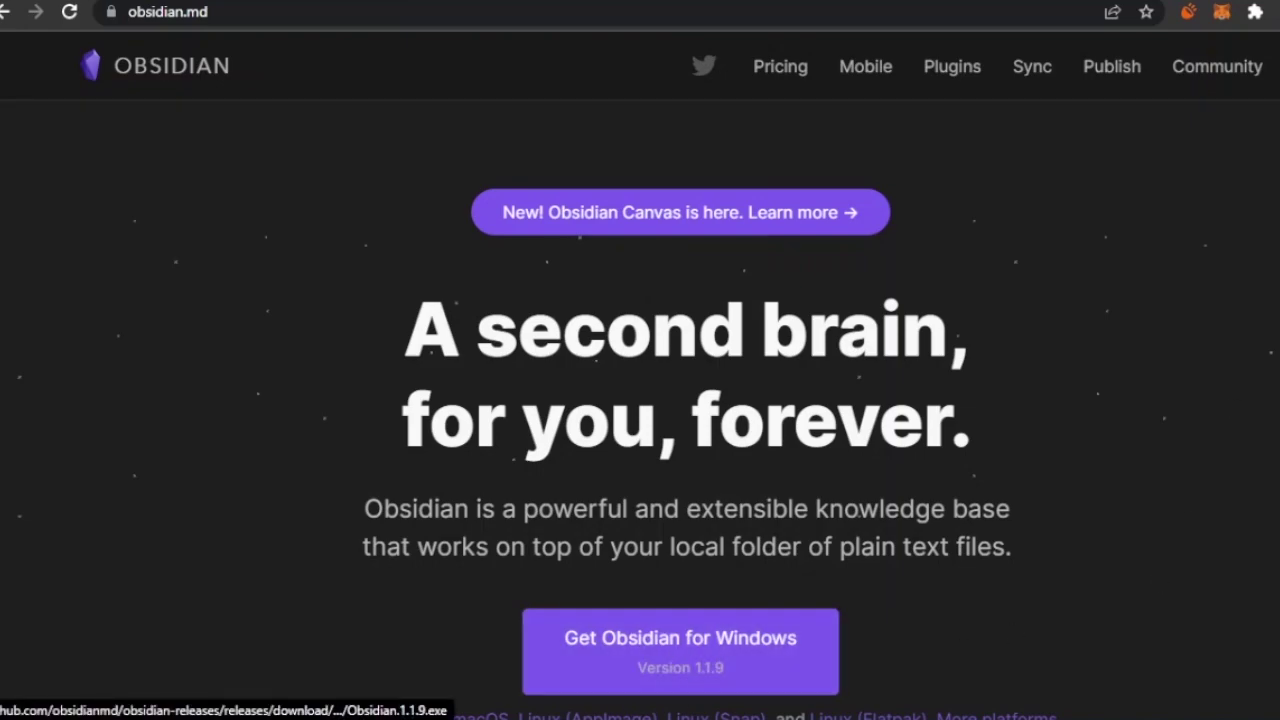
Scroll the obsidian.md homepage through Graph View, Backlinks and Outgoing Links.
scroll(640, 400, "down", 5)
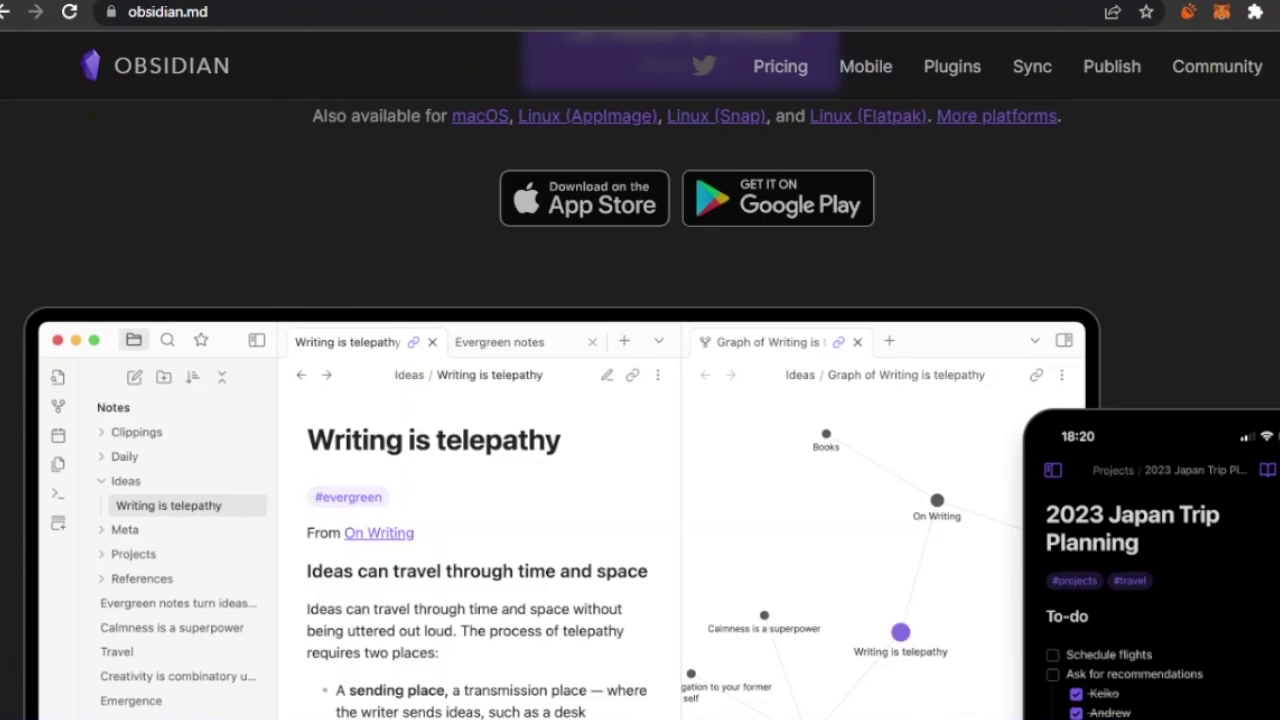
scroll(640, 400, "up", 2)
scroll(640, 400, "down", 20)
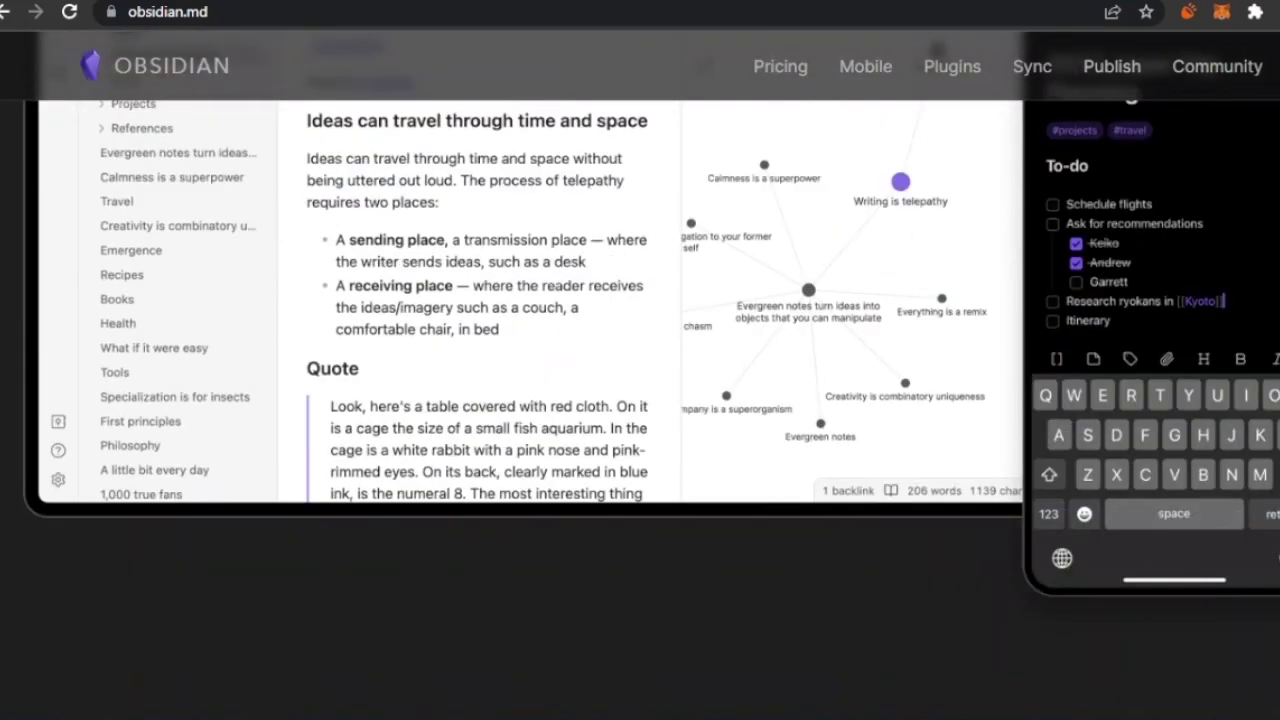
scroll(640, 400, "up", 3)
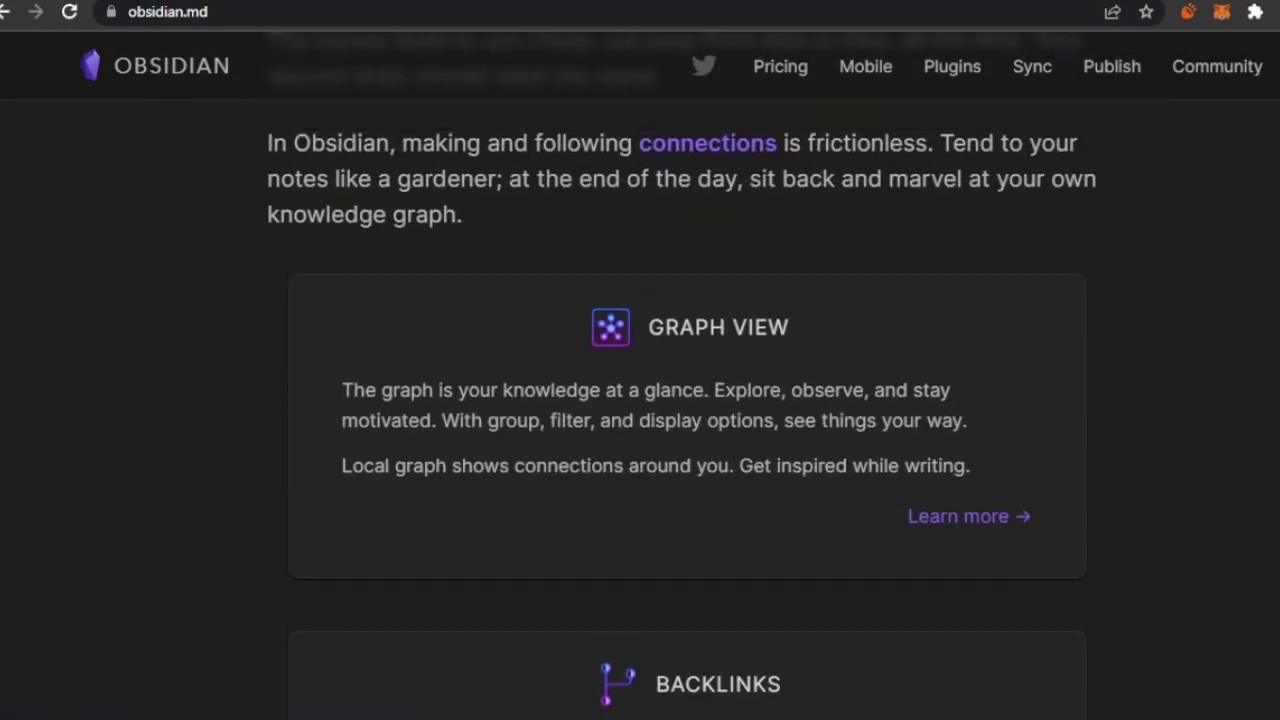
scroll(640, 400, "down", 12)
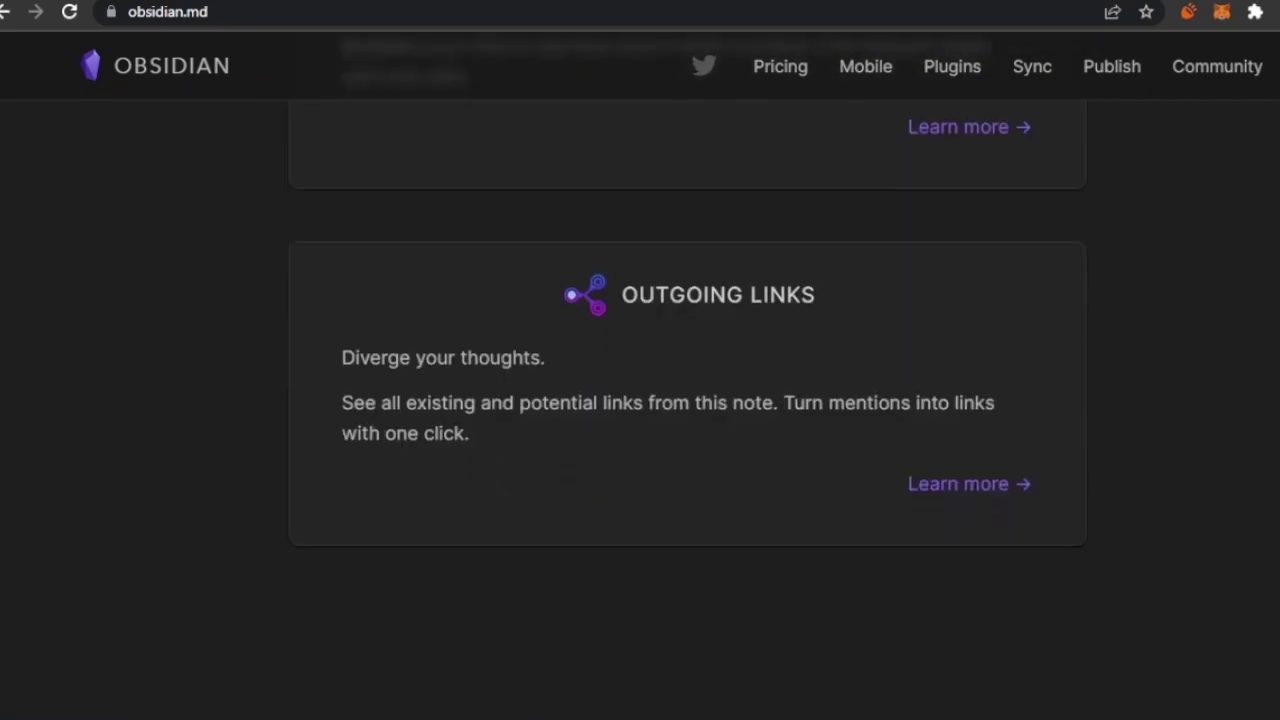
scroll(640, 400, "down", 7)
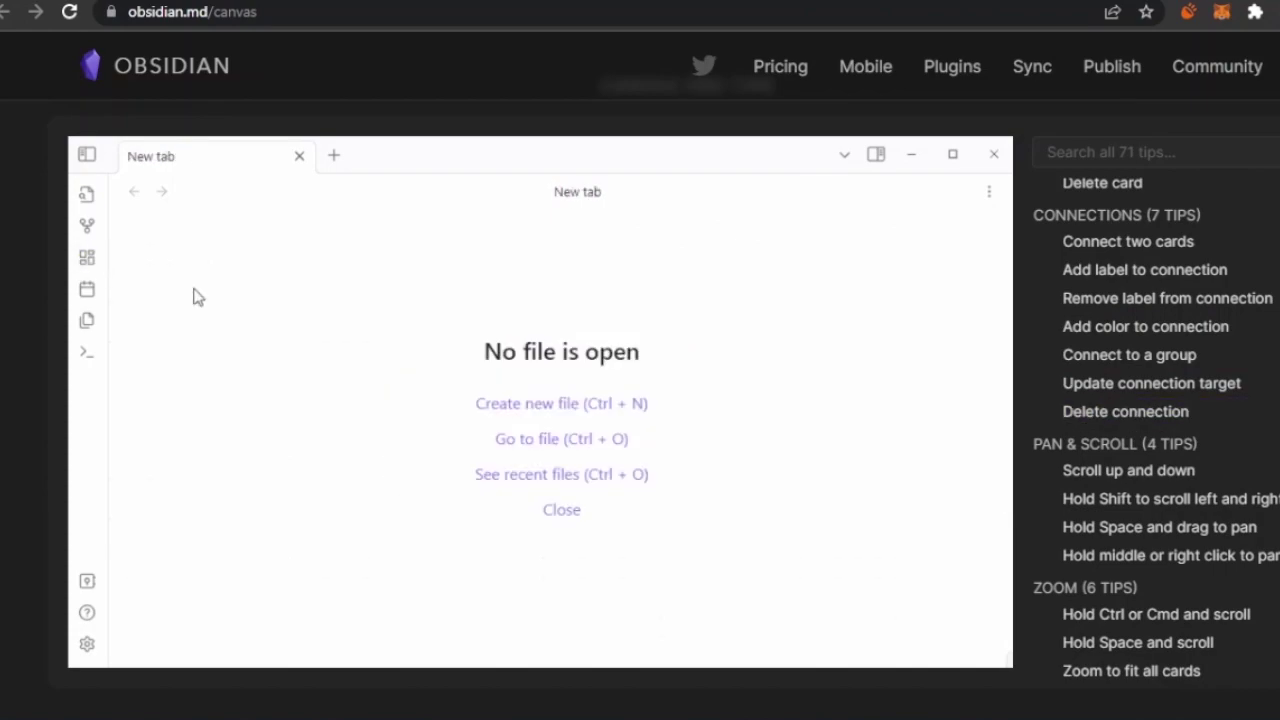
Scroll the Canvas Pro Tips list, then back up to the Herbert the Hippo demo.
scroll(1150, 420, "up", 10)
scroll(1150, 420, "up", 1)
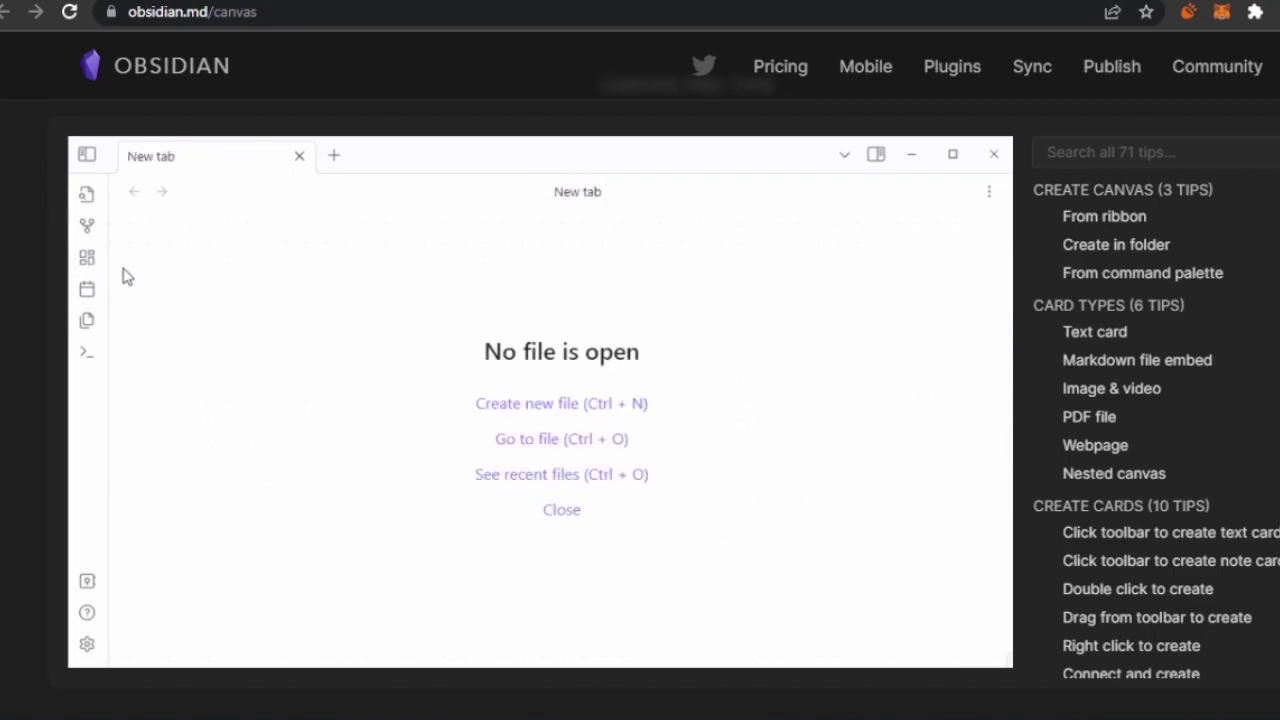
scroll(1150, 420, "down", 1)
scroll(1270, 285, "down", 2)
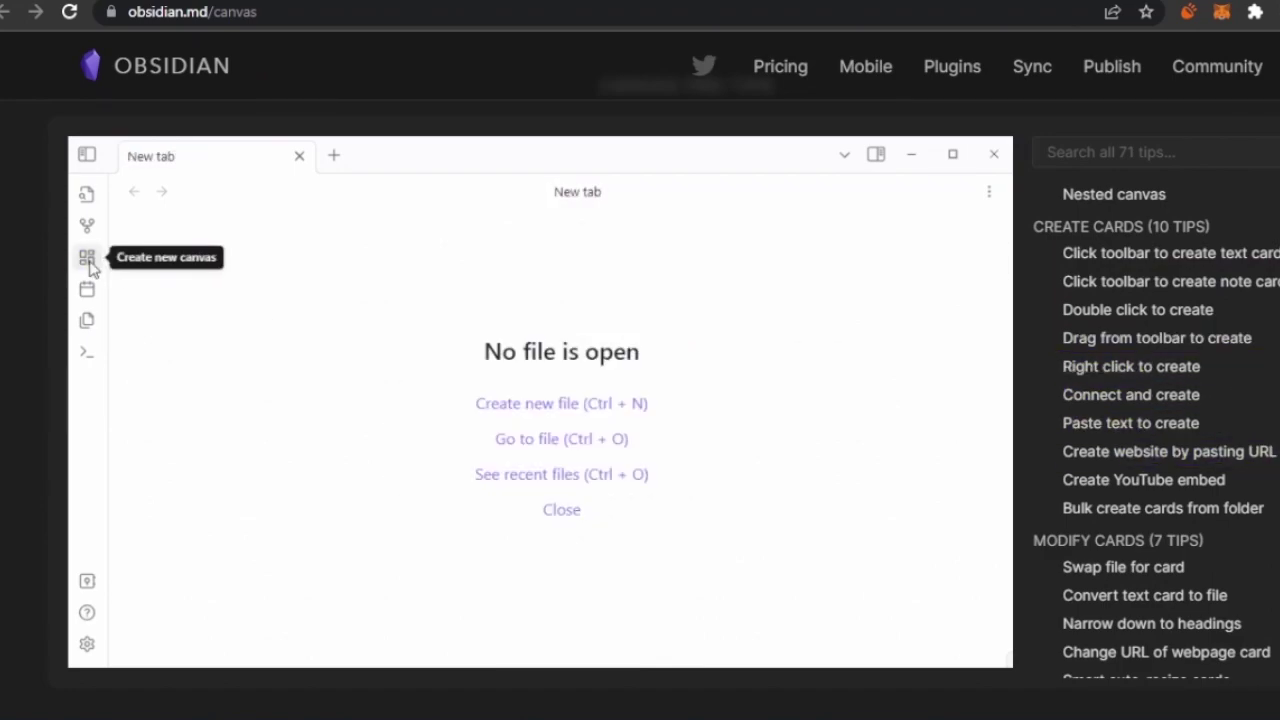
scroll(1150, 430, "down", 3)
scroll(1150, 430, "down", 2)
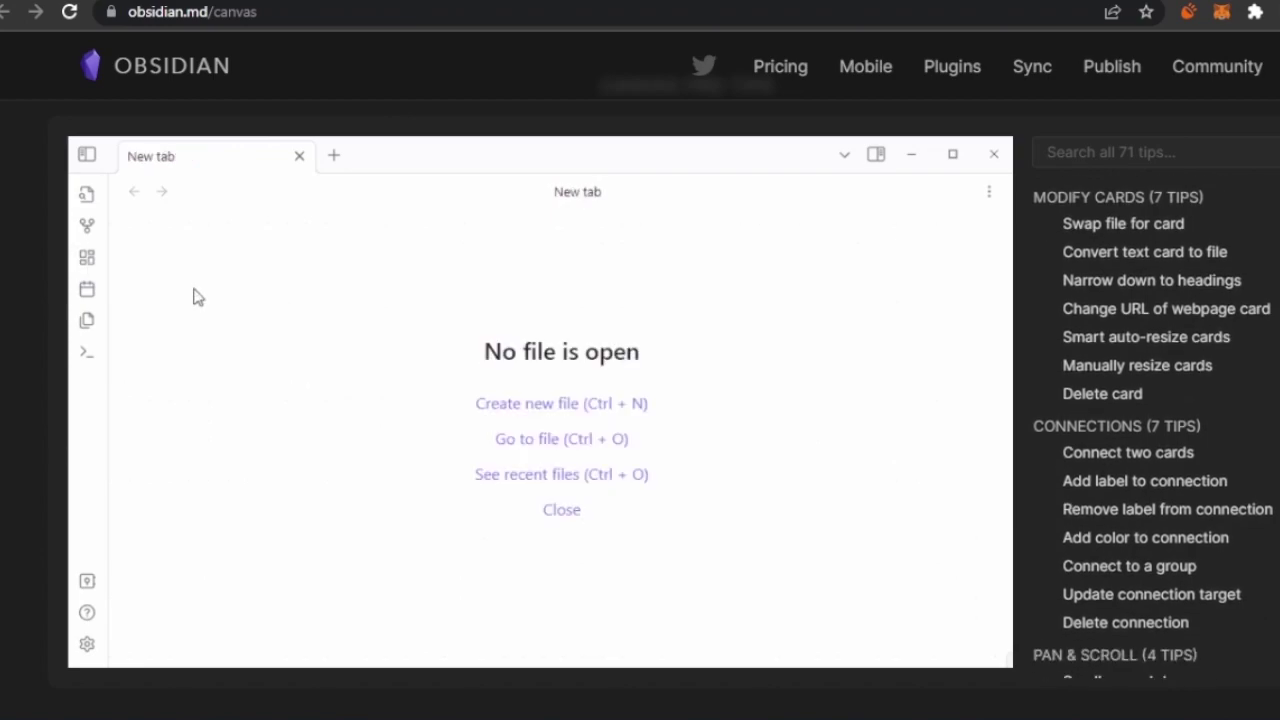
scroll(1150, 430, "down", 3)
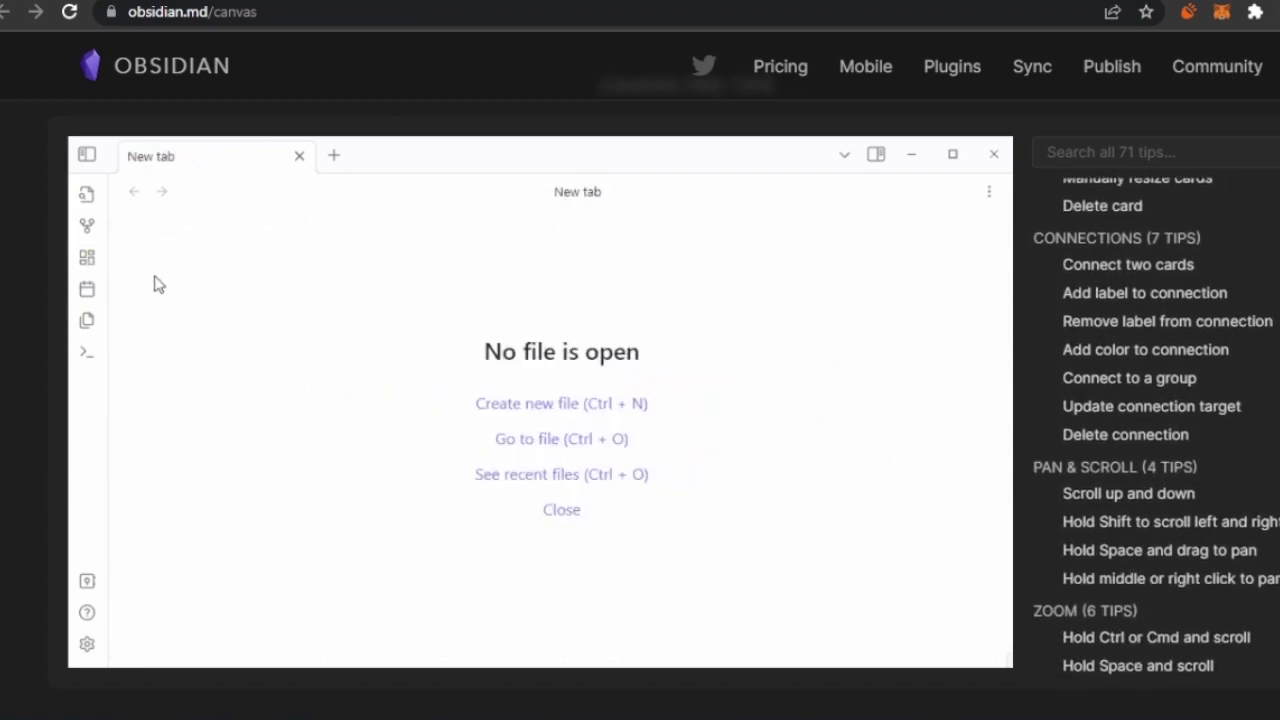
scroll(1150, 430, "down", 10)
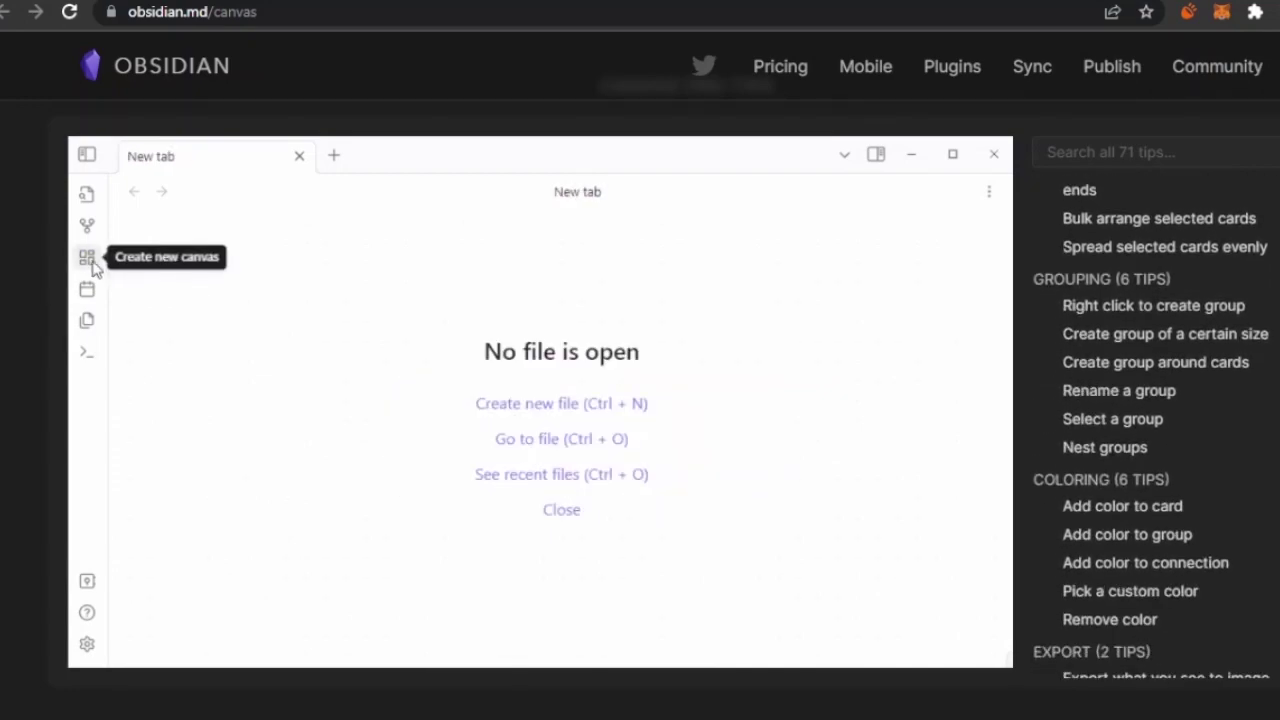
scroll(640, 430, "up", 1)
Scroll through the Extensible, New way to think and Visualize your ideas sections.
scroll(640, 400, "up", 5)
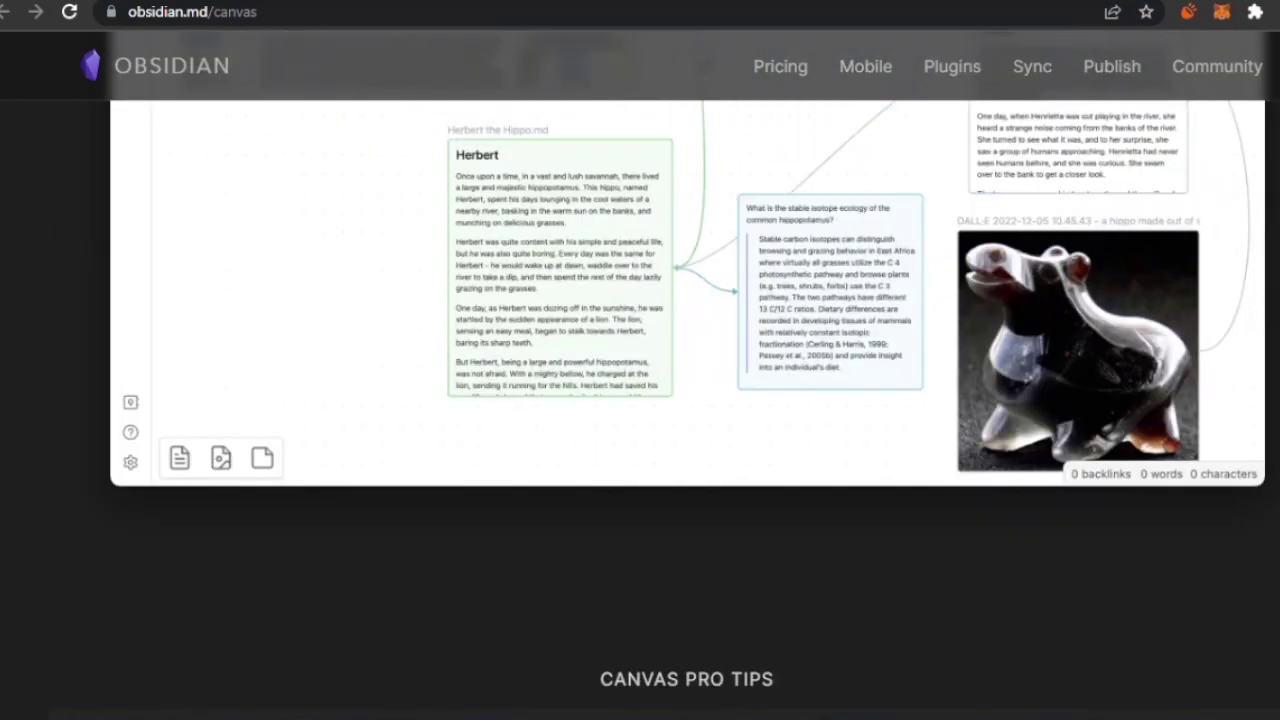
scroll(640, 400, "down", 10)
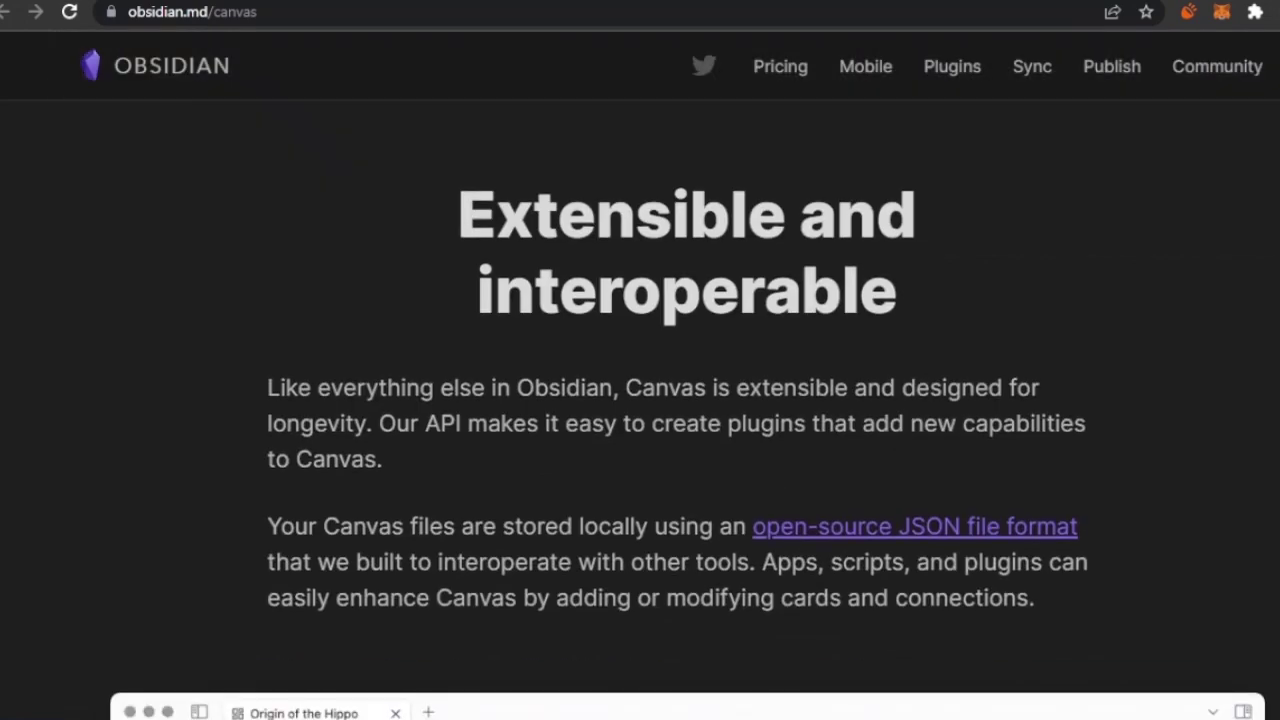
scroll(640, 400, "up", 10)
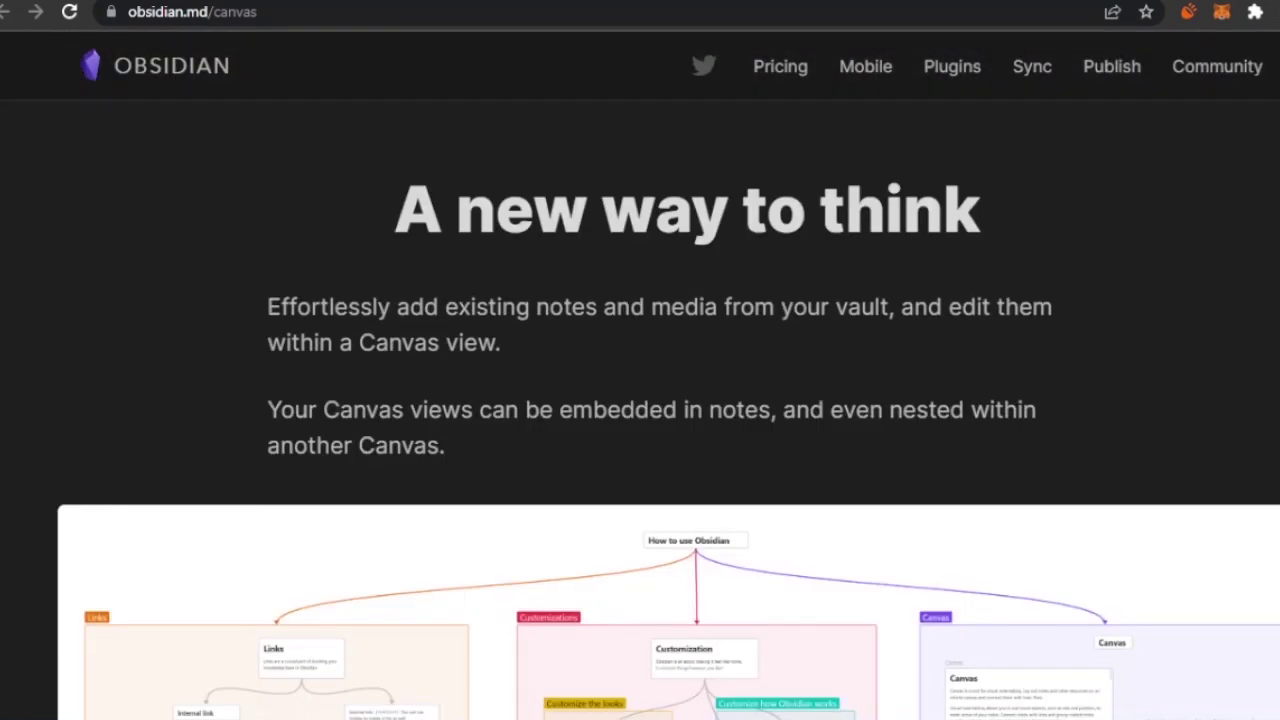
scroll(1040, 245, "down", 3)
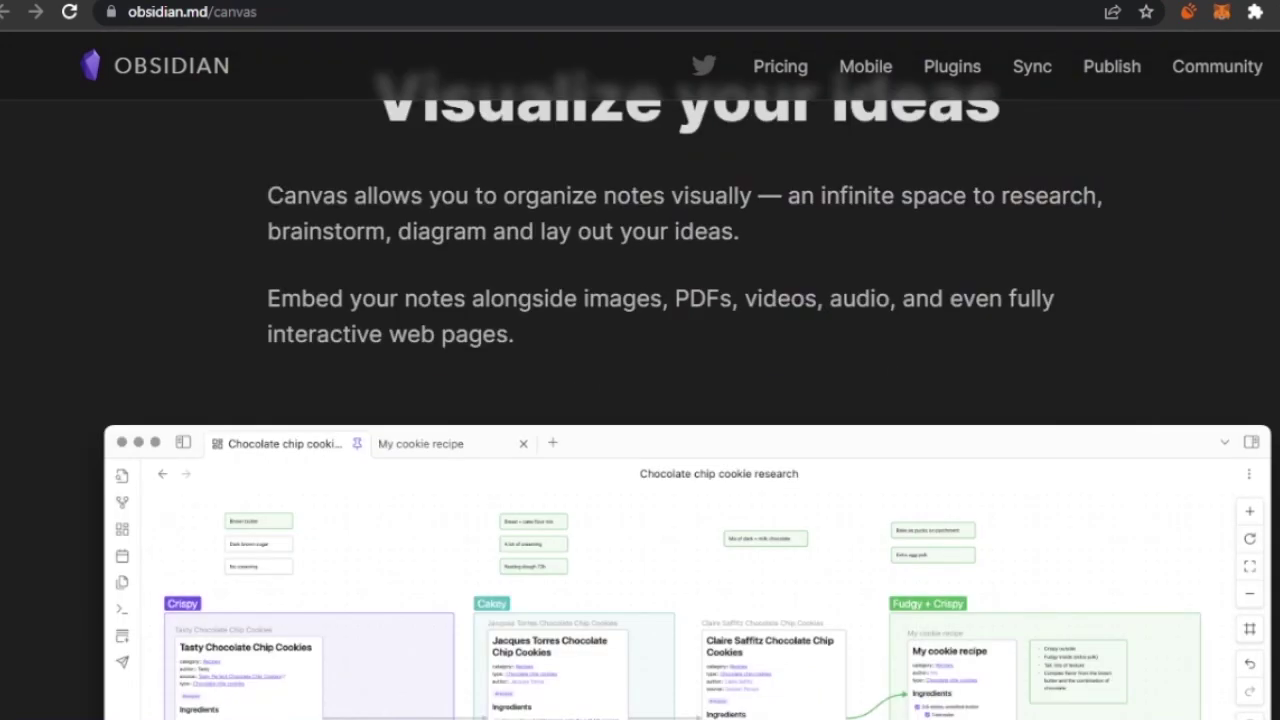
scroll(640, 400, "down", 4)
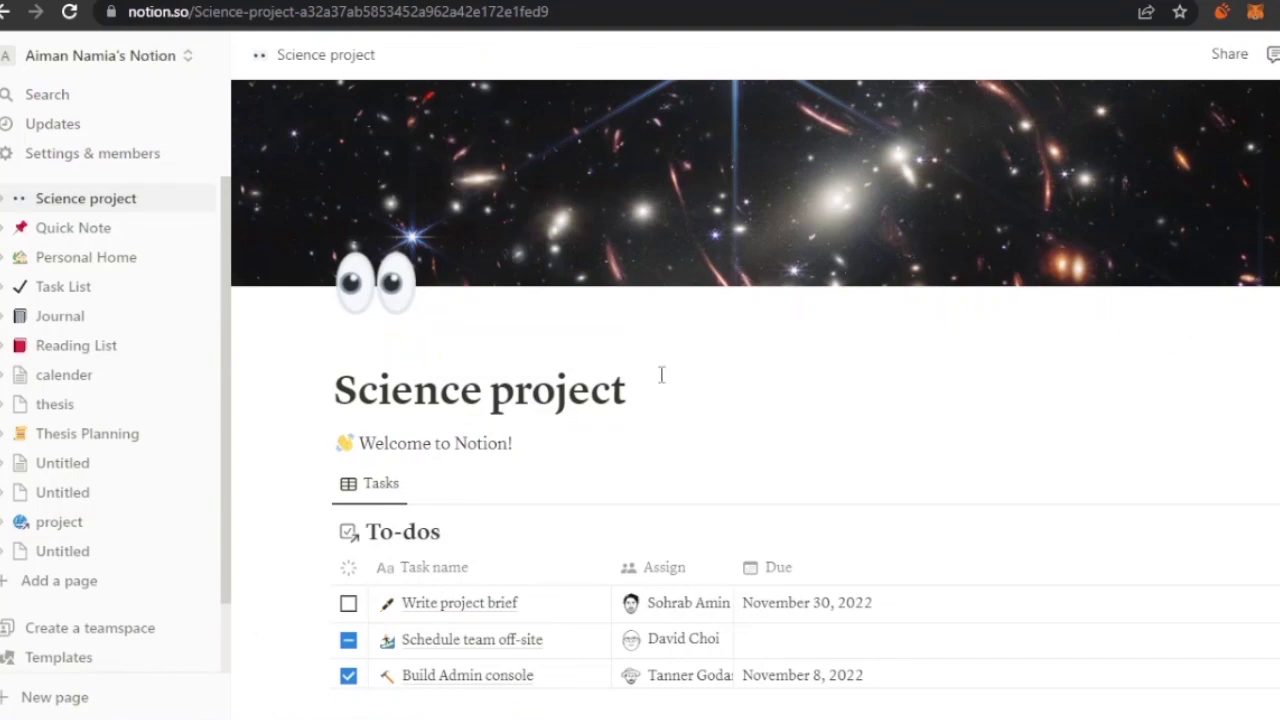
Open the Quick Note page from the Notion sidebar.
scroll(661, 374, "down", 1)
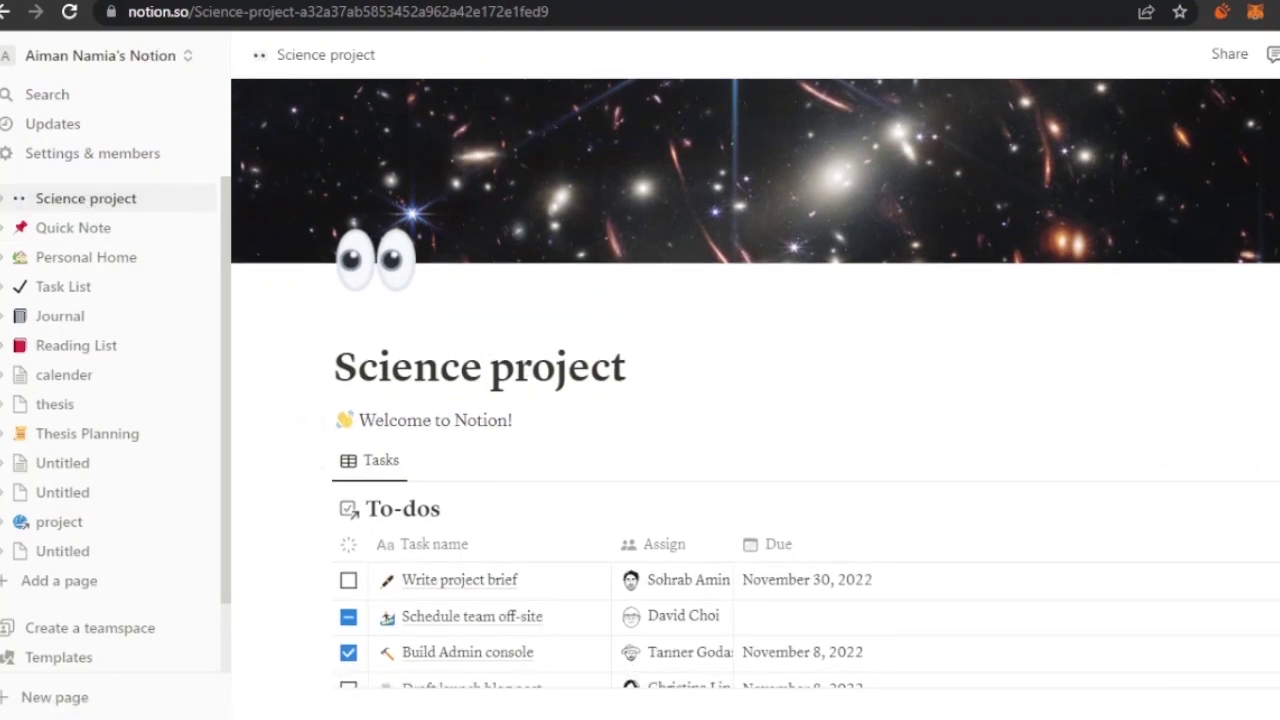
scroll(755, 400, "down", 1)
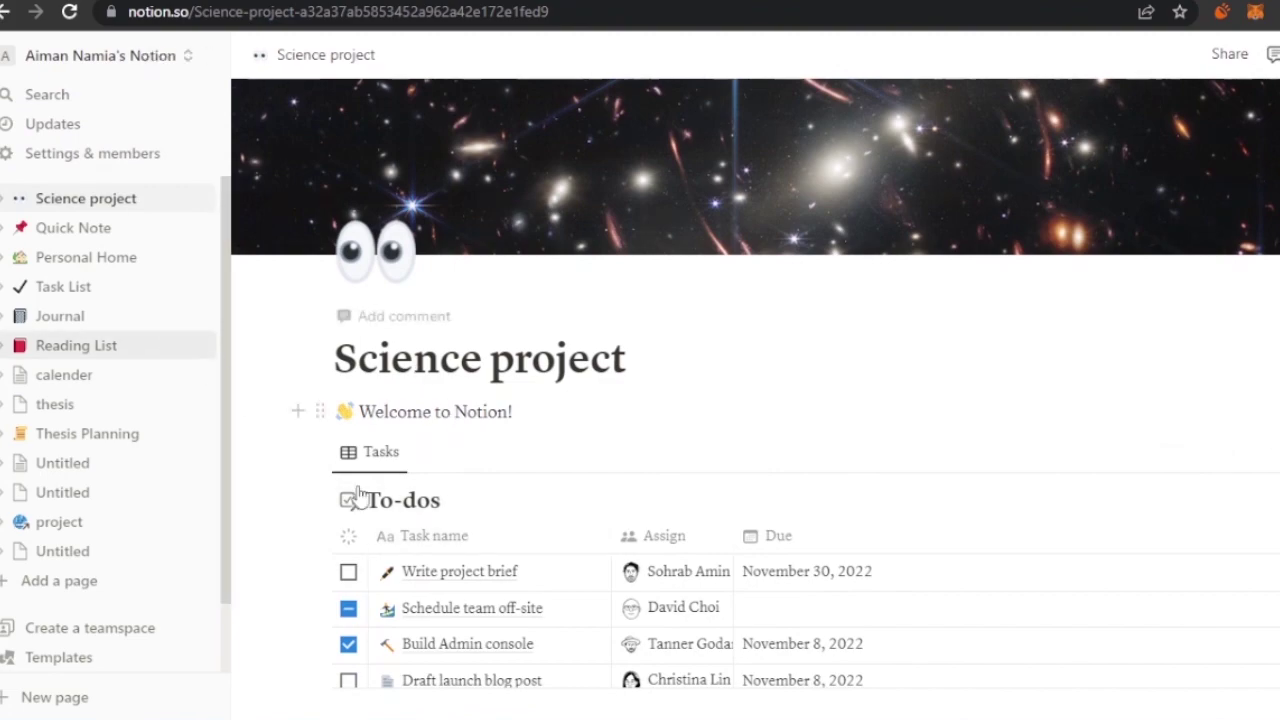
left_click(86, 233)
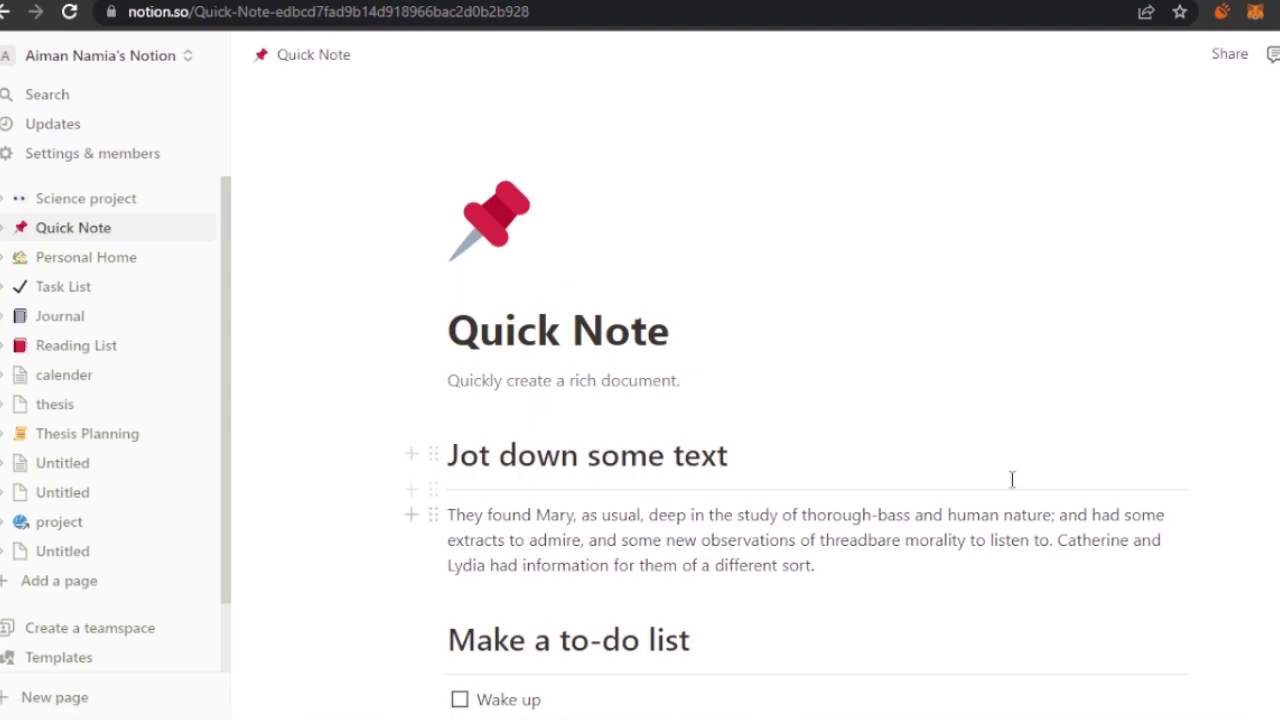
Type 'hhhhhh' on Quick Note, then open its Sub Page link.
scroll(1011, 480, "down", 5)
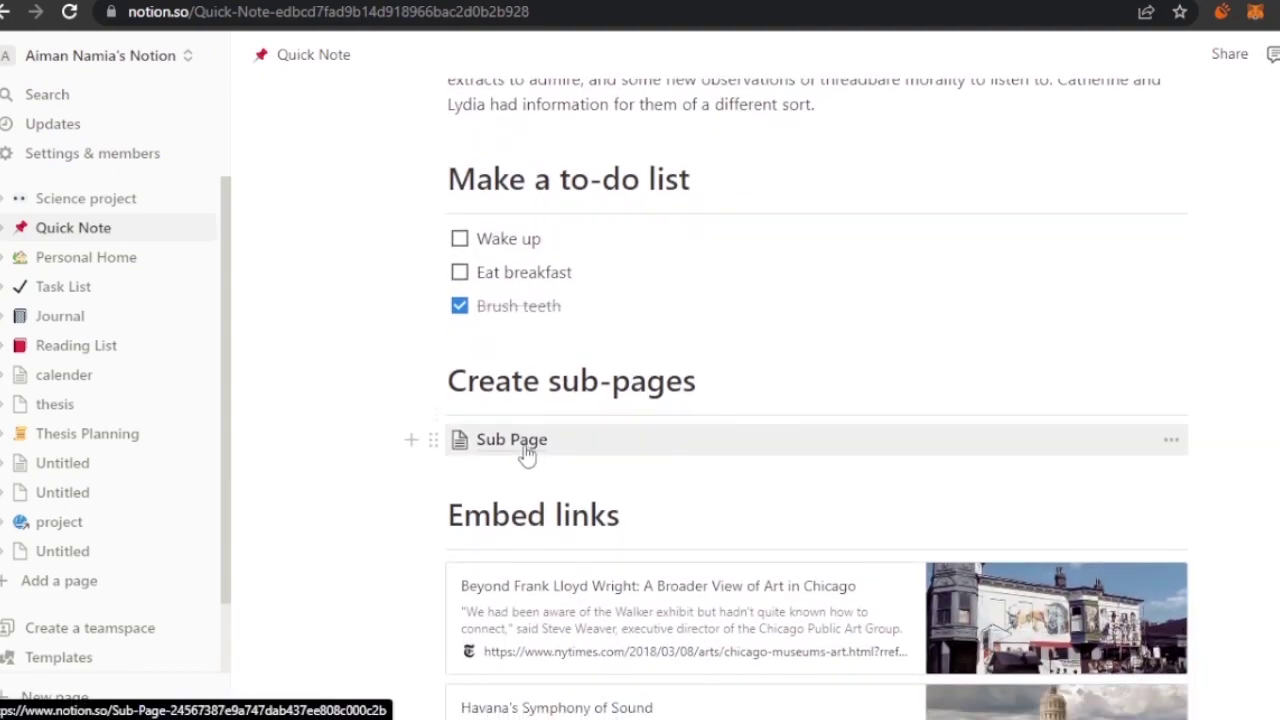
scroll(816, 400, "up", 1)
scroll(816, 400, "up", 2)
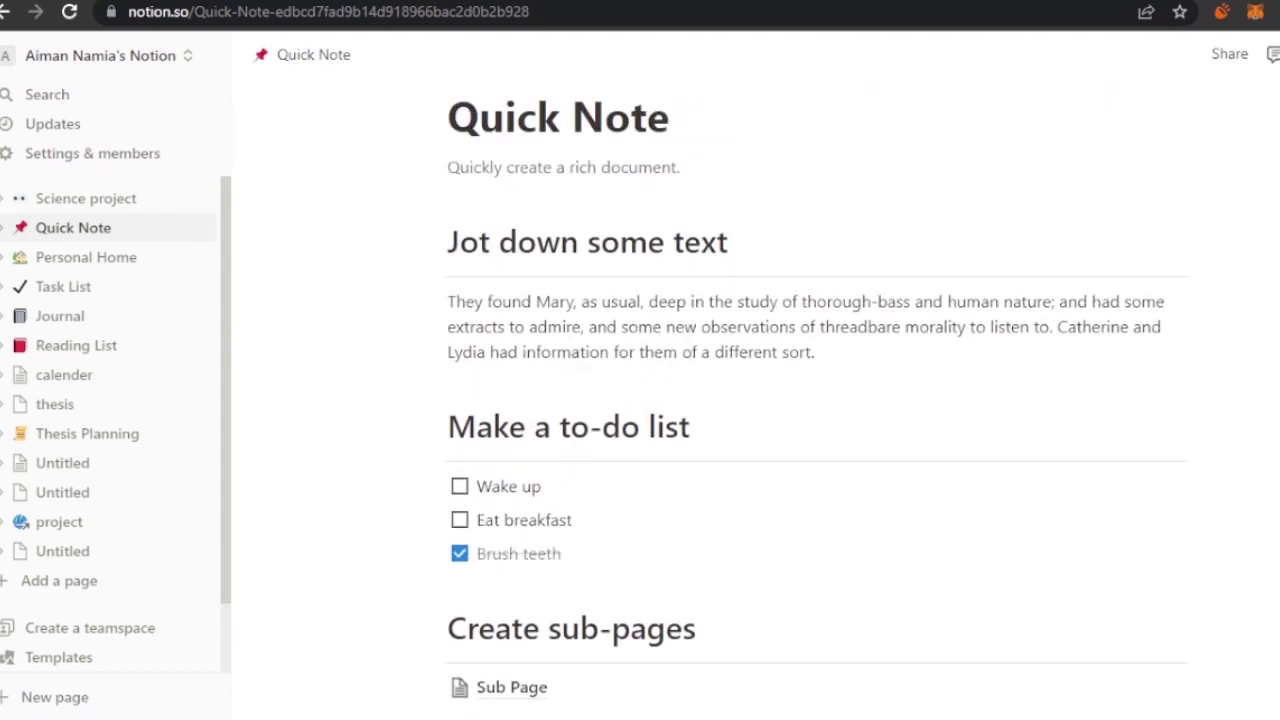
scroll(905, 293, "up", 1)
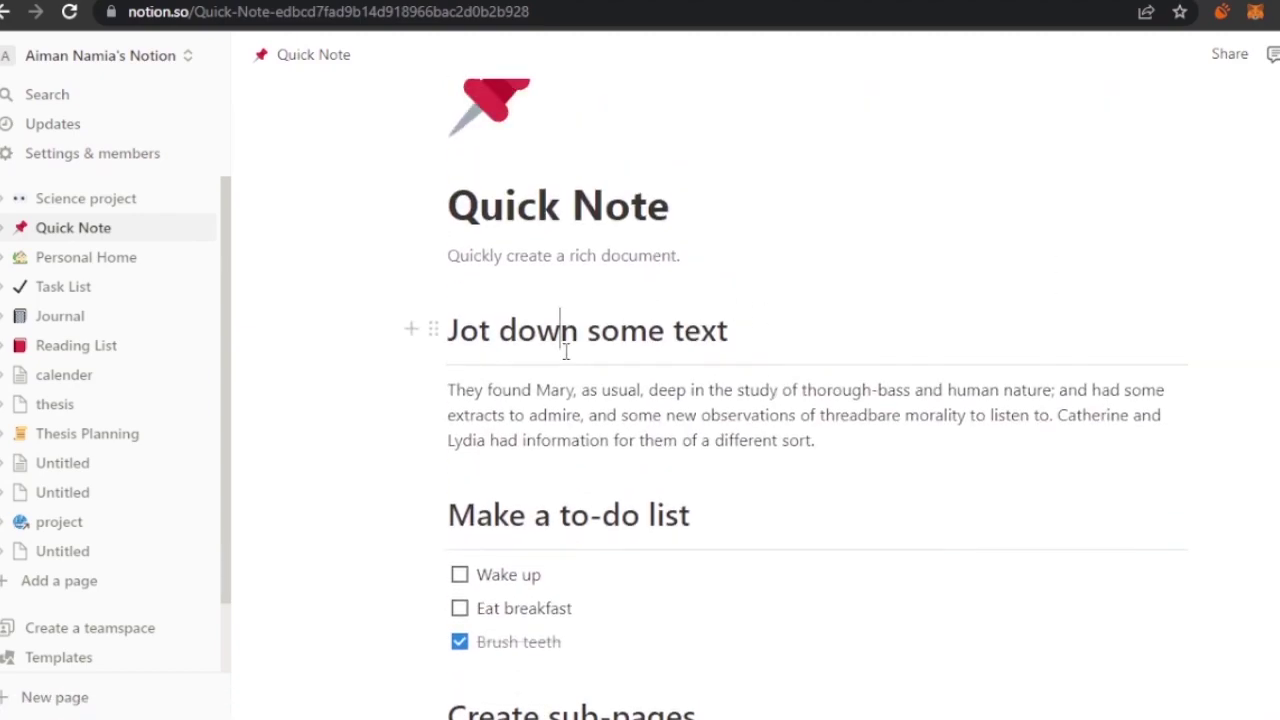
type("hhhhhh")
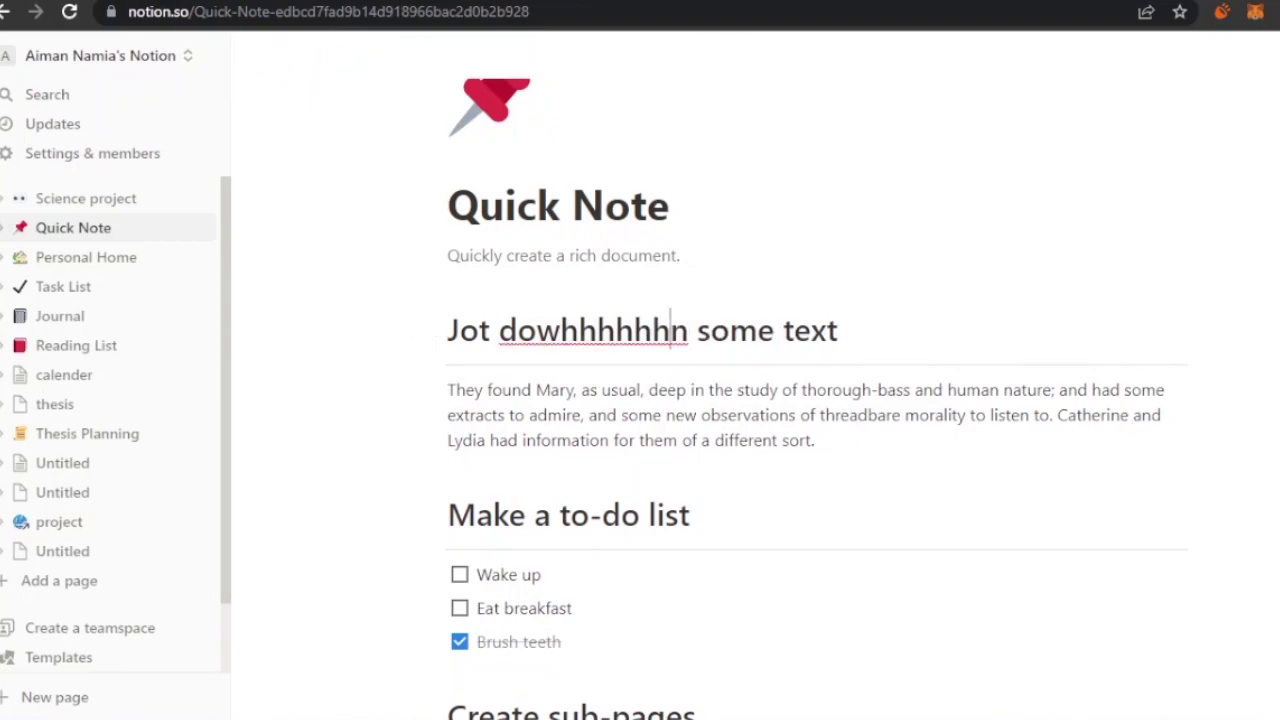
scroll(700, 400, "down", 6)
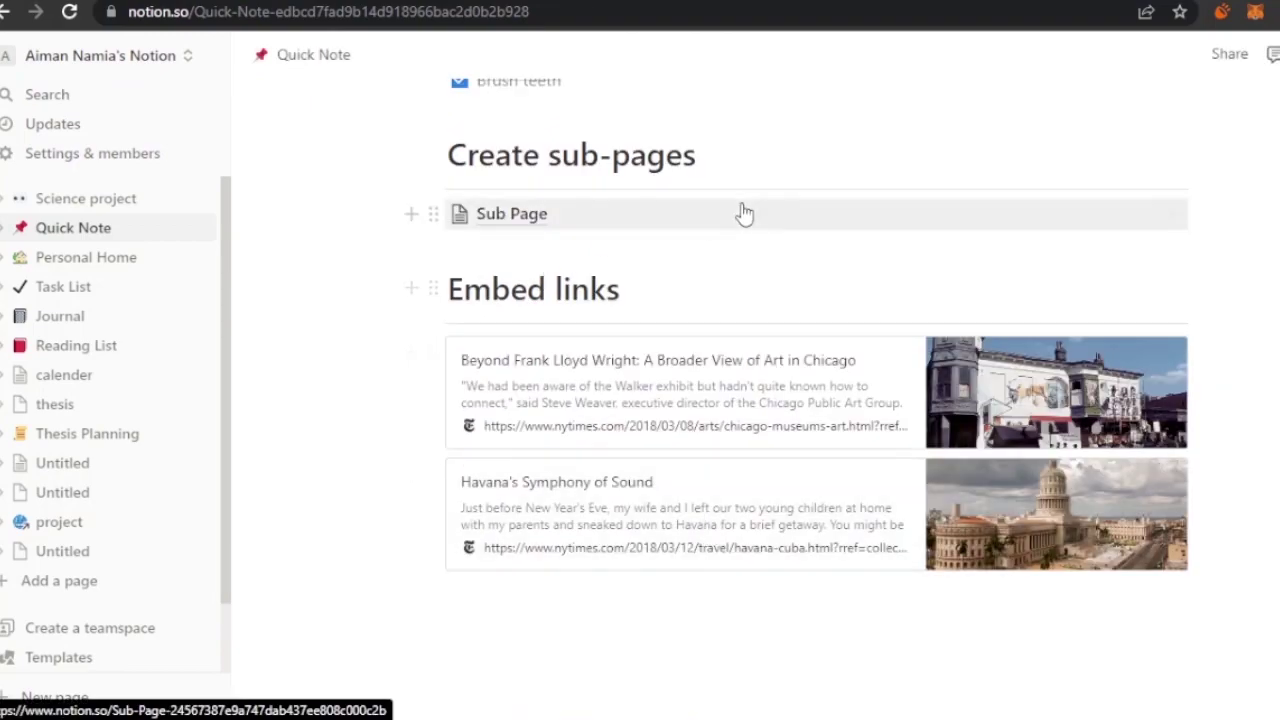
left_click(480, 220)
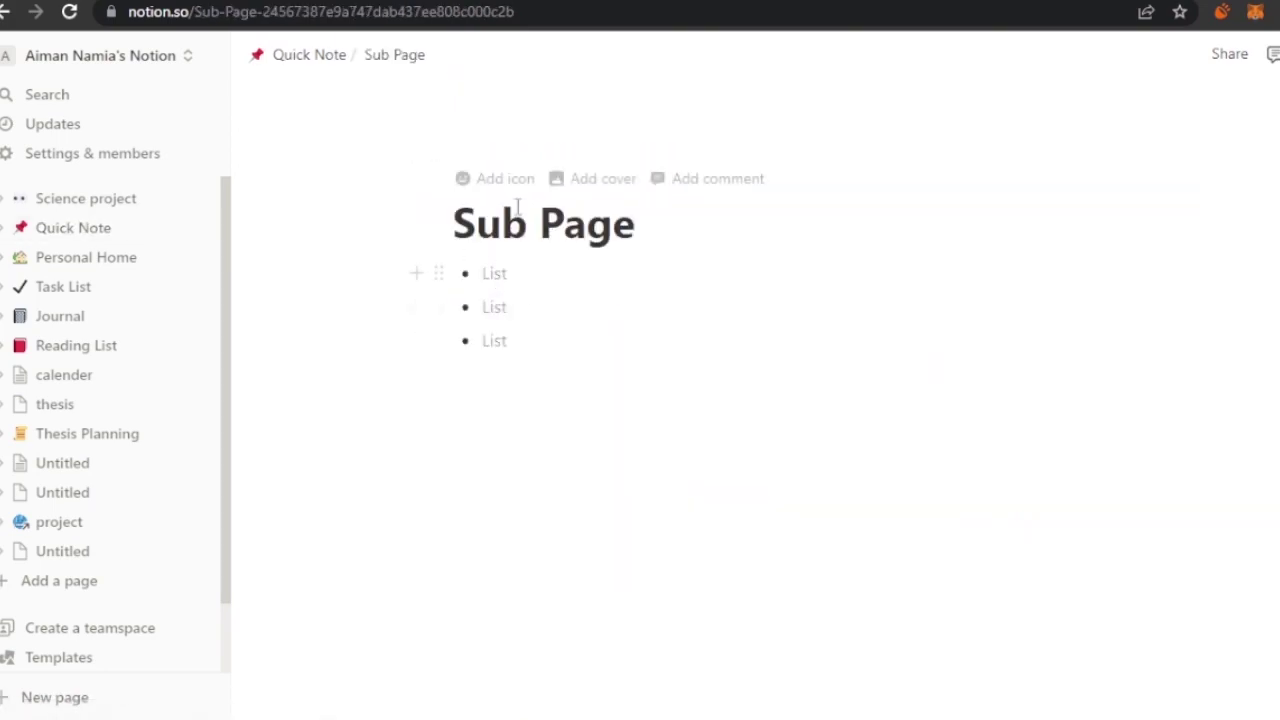
Add a new untitled page inside Science project and open it as a full page.
left_click(497, 340)
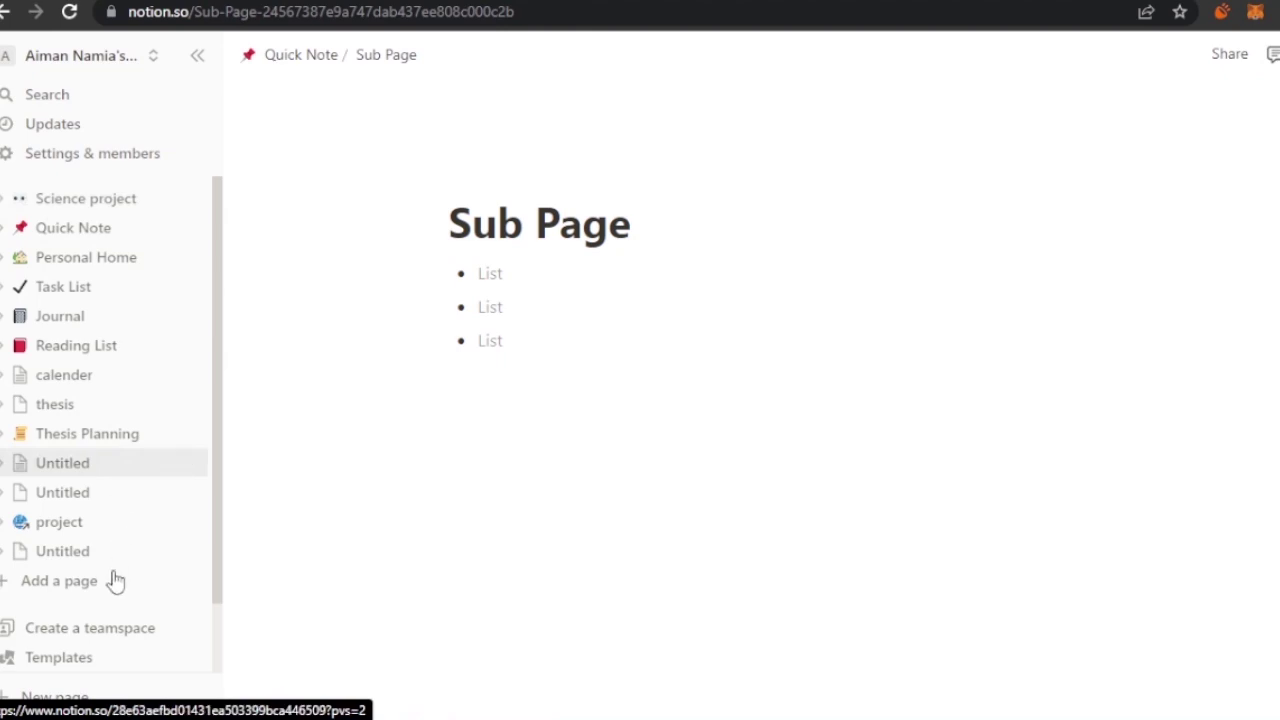
left_click(80, 592)
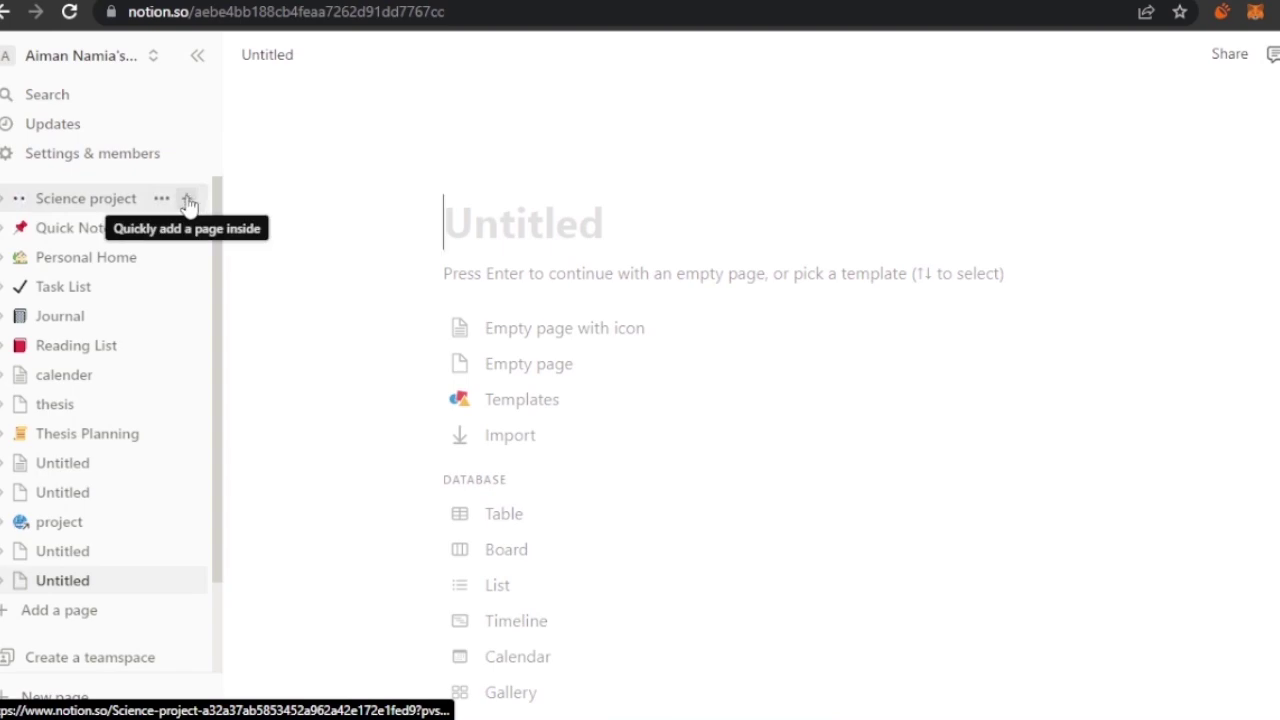
left_click(187, 200)
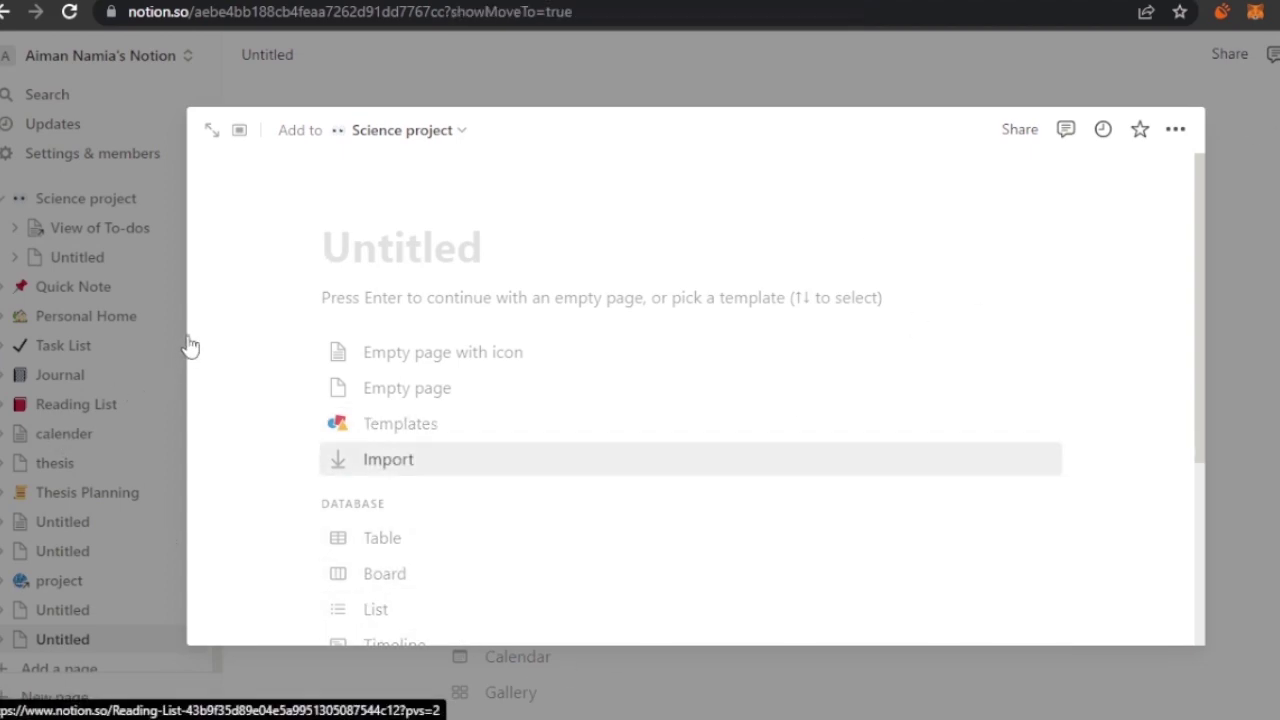
left_click(211, 130)
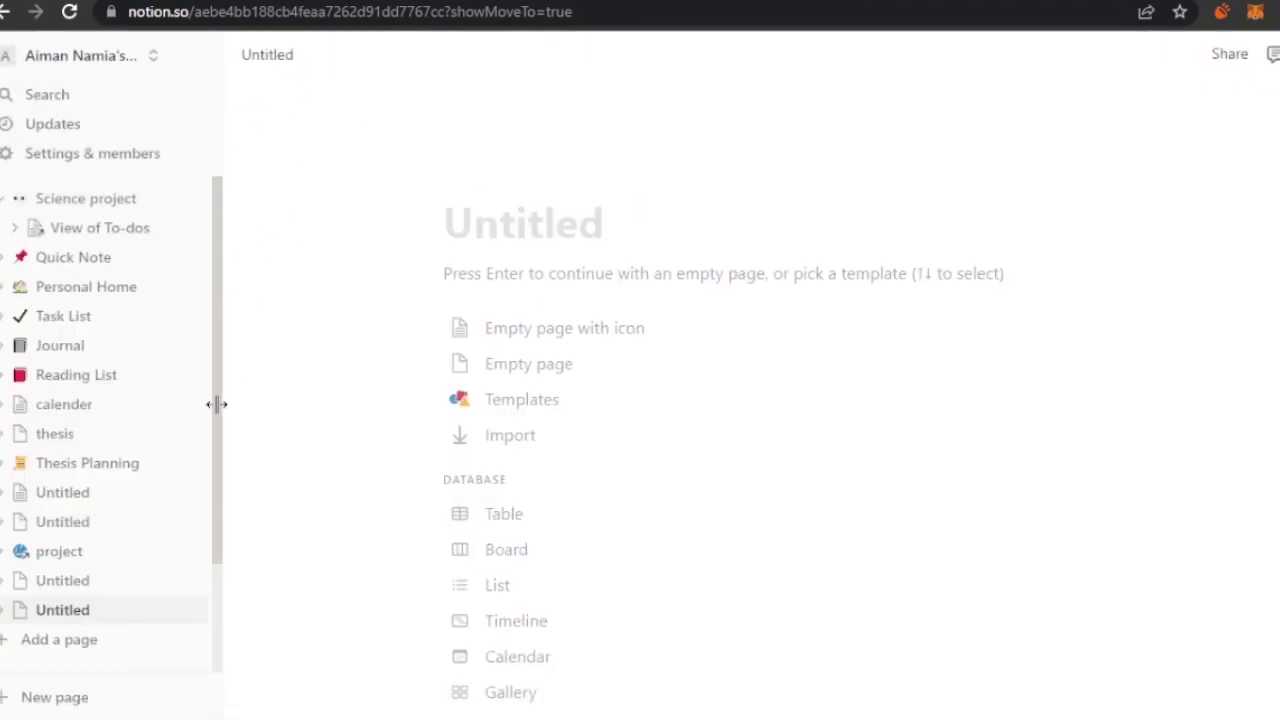
scroll(214, 480, "down", 3)
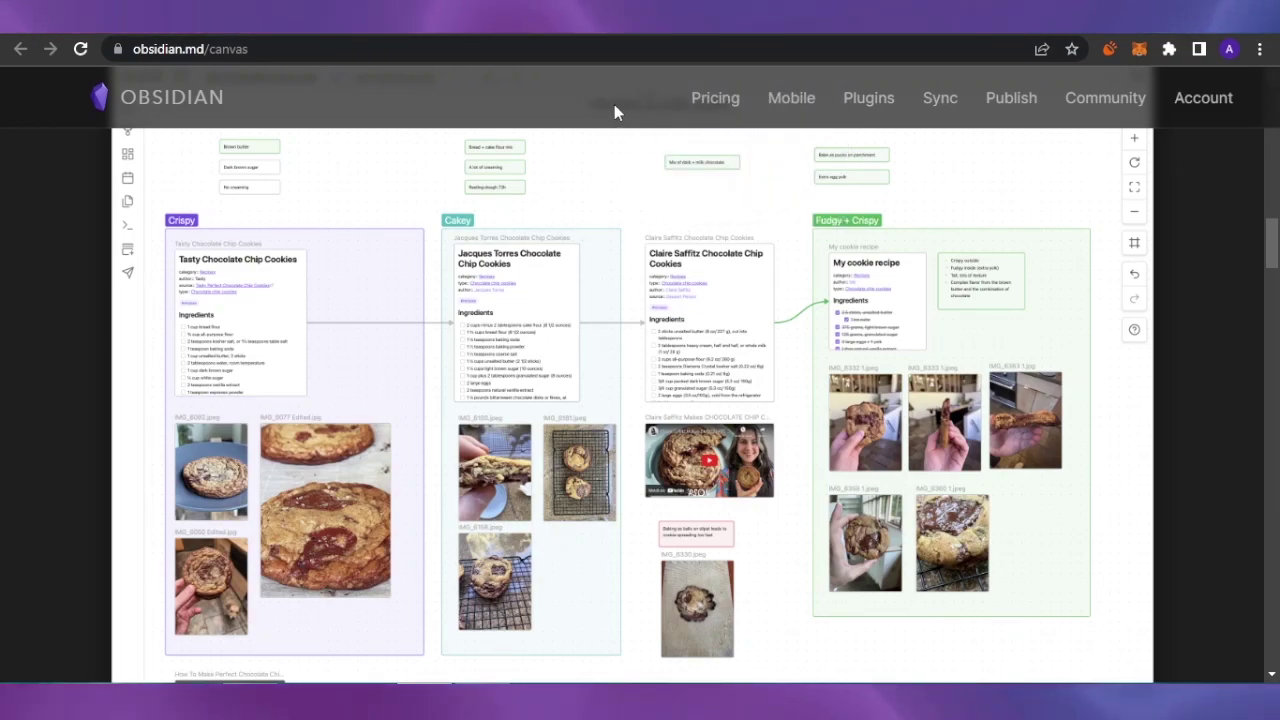
Return from the Obsidian site to the blank Untitled page in Notion.
key("ctrl+Tab")
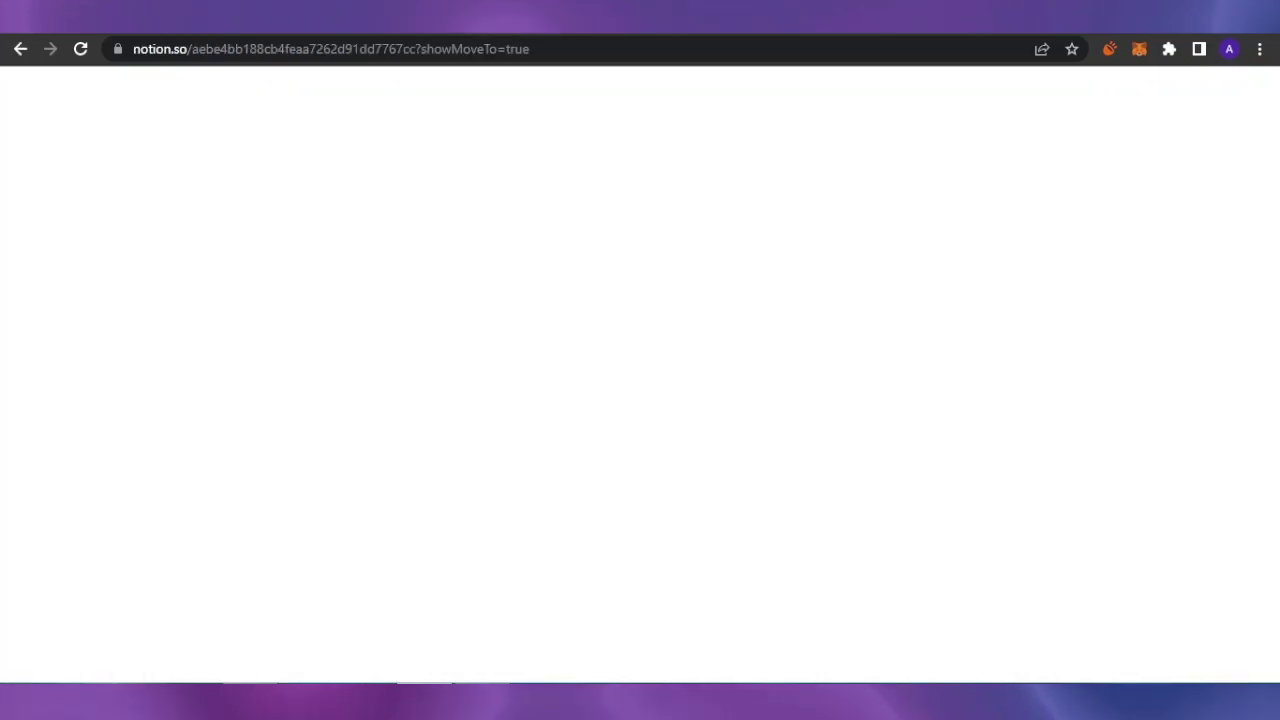